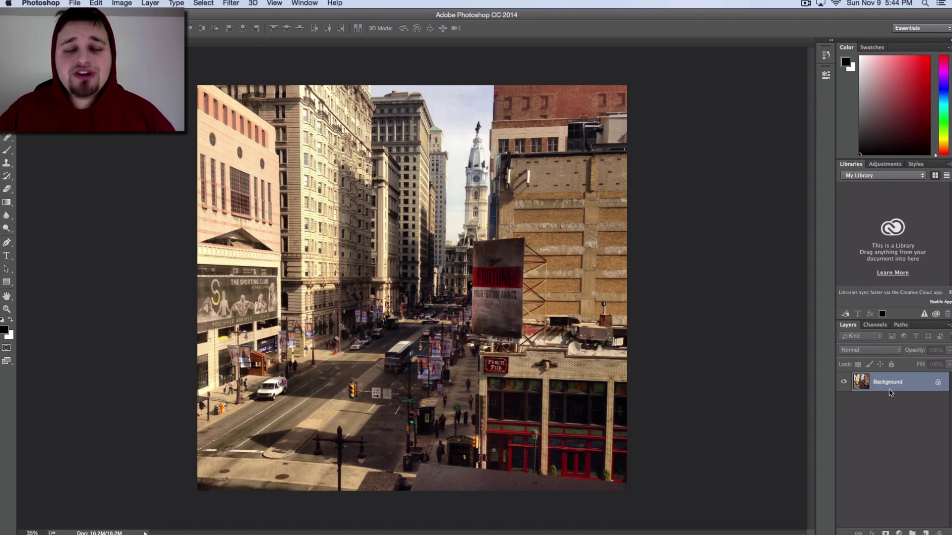
Duplicate the Background layer, name the copy 'philly background', then deselect it.
drag(889, 392, 925, 533)
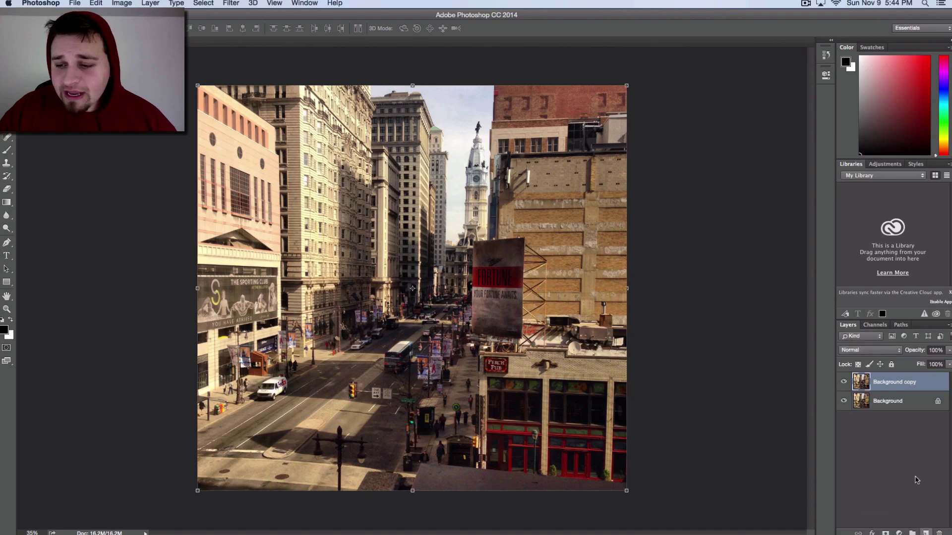
double_click(898, 383)
text(philly)
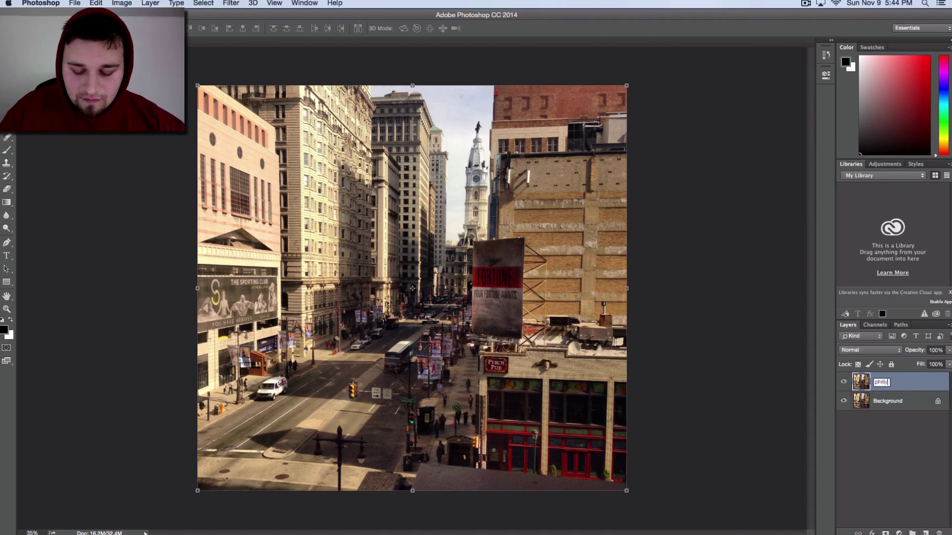
text( background)
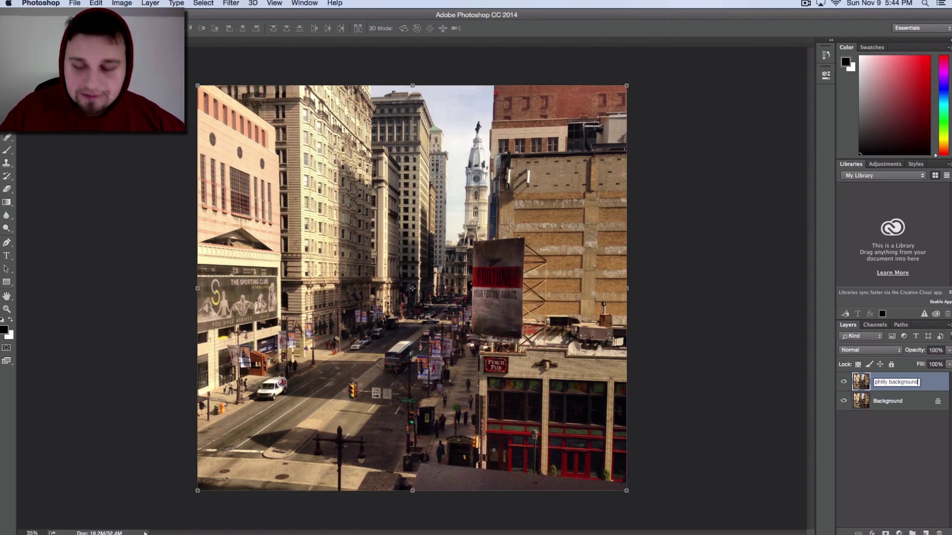
key(Return)
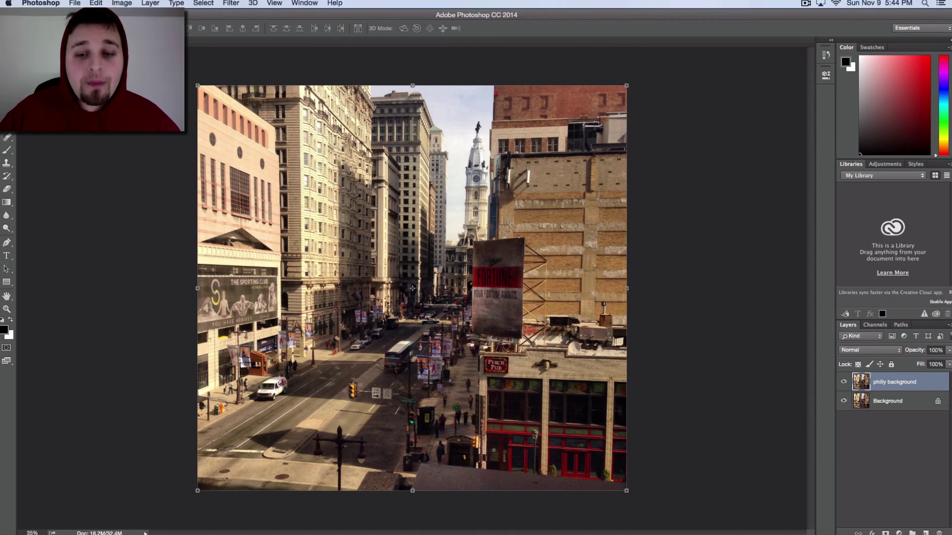
click(883, 443)
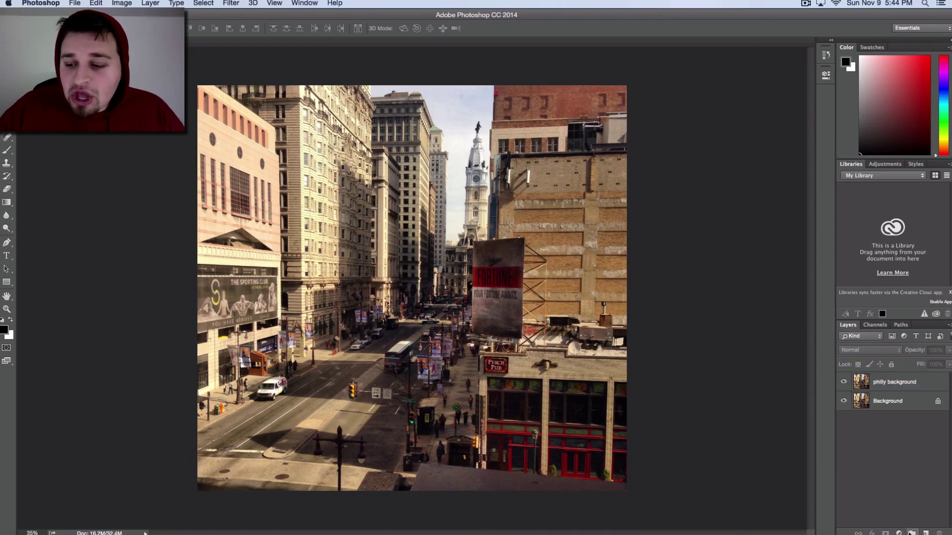
Add a Black & White adjustment layer and lower its opacity to 58%.
click(900, 533)
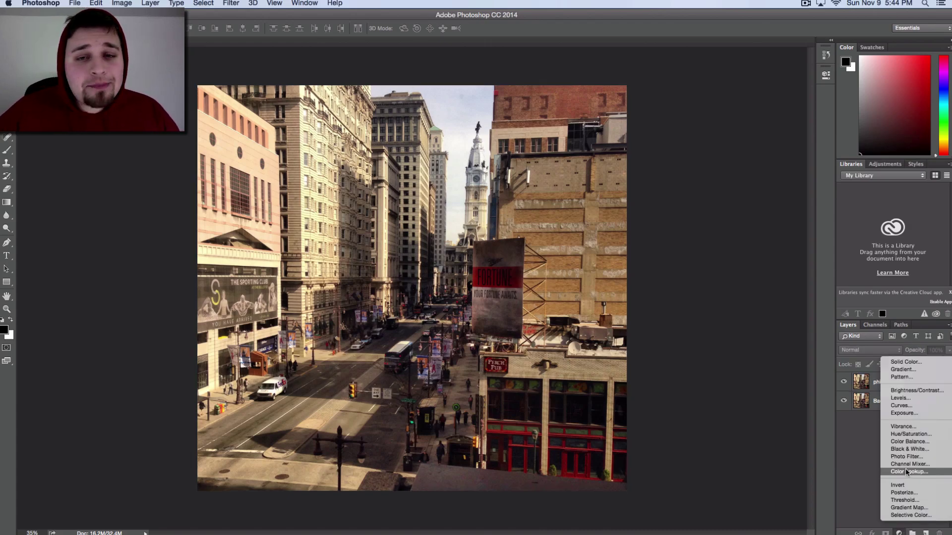
click(911, 434)
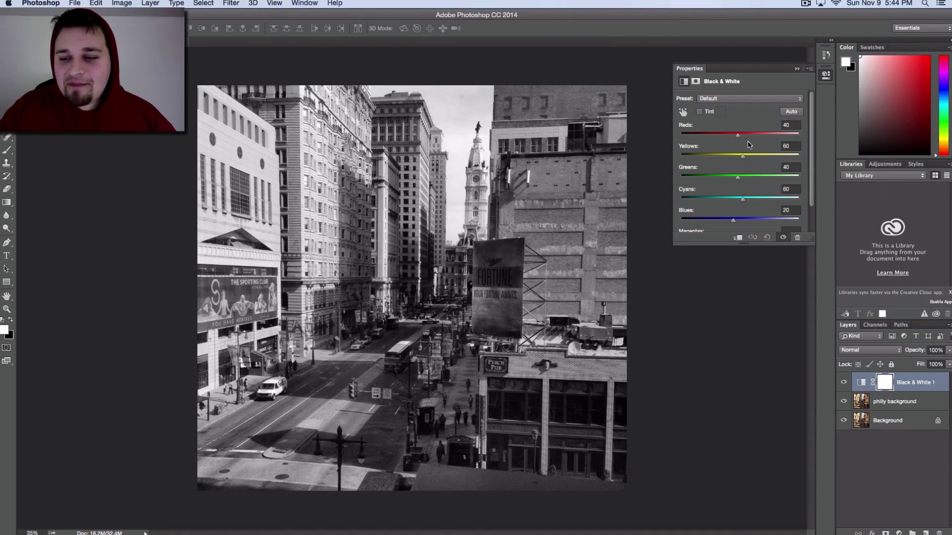
click(797, 69)
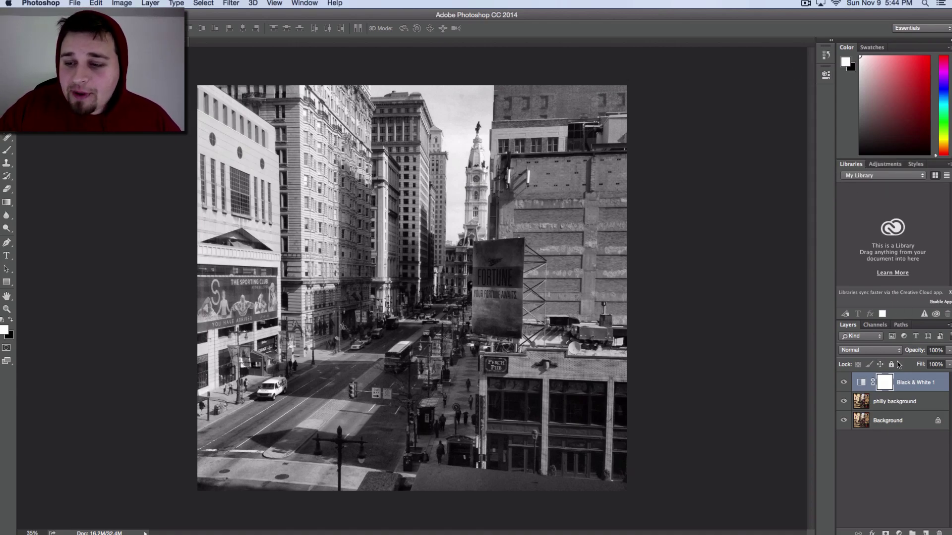
click(949, 352)
drag(948, 364, 931, 365)
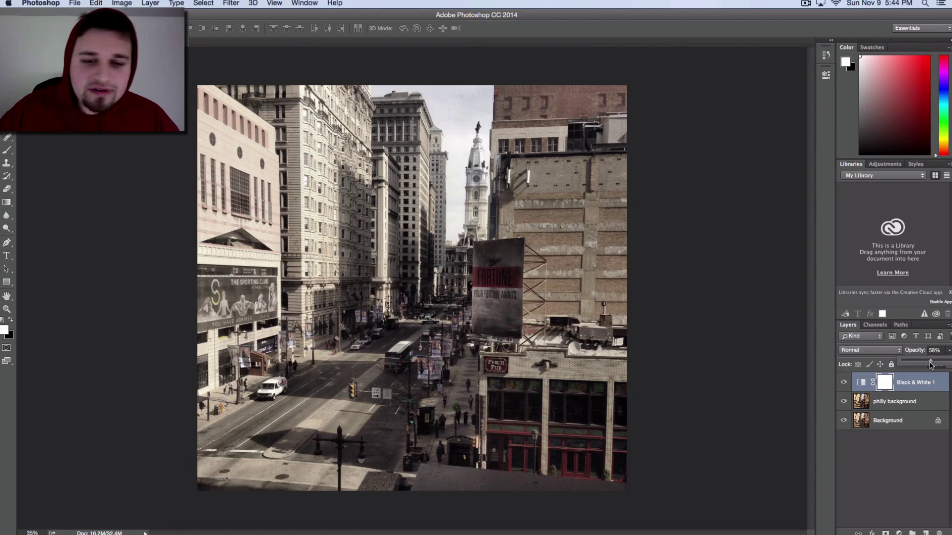
click(908, 468)
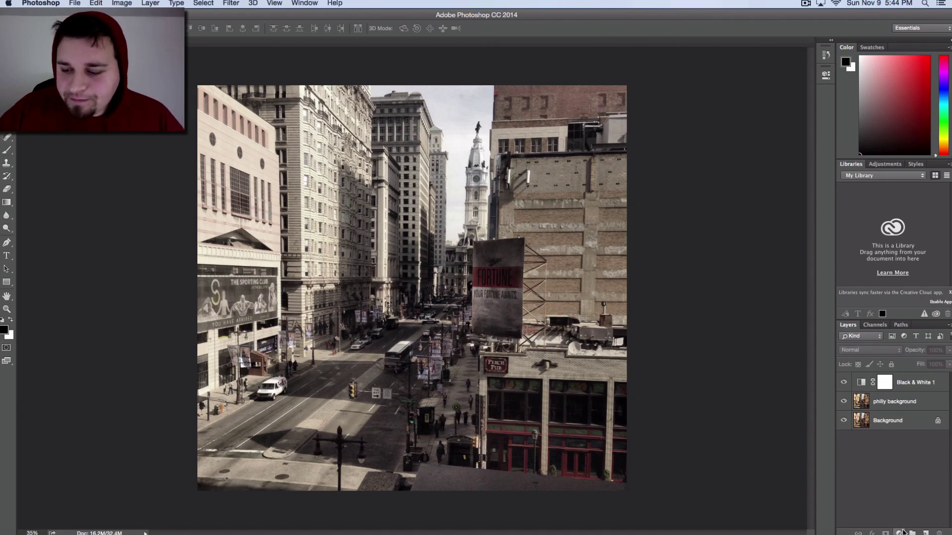
Add a Curves 1 adjustment layer and pull the RGB curve's white point slightly down.
click(898, 532)
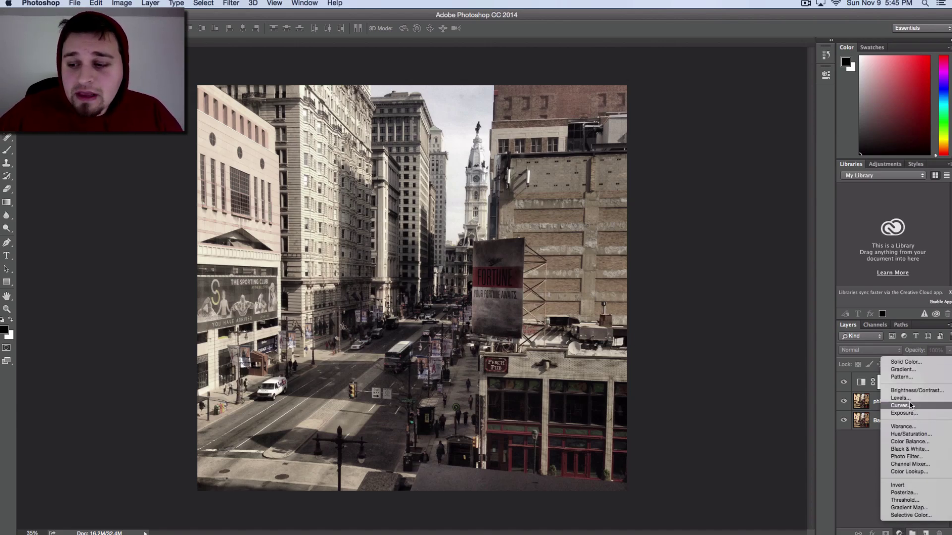
click(910, 449)
key(super+m)
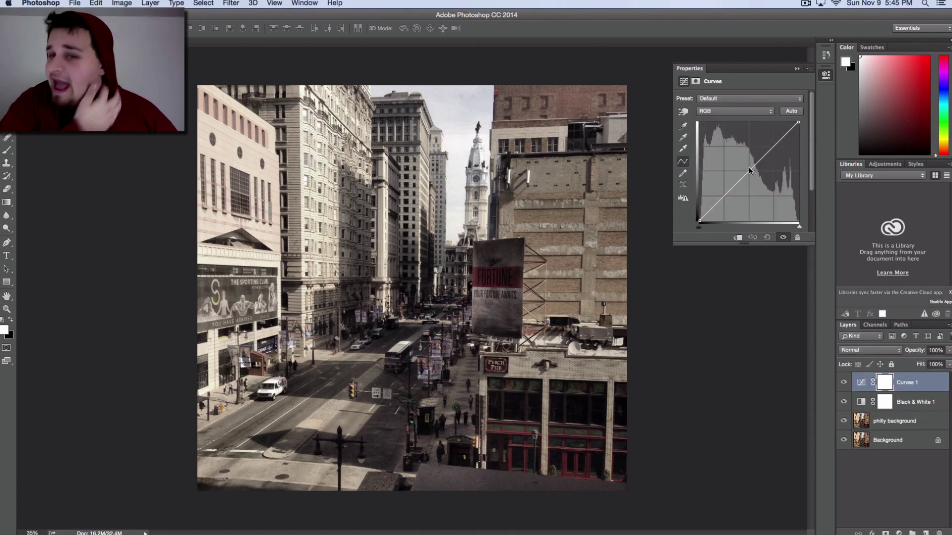
click(743, 112)
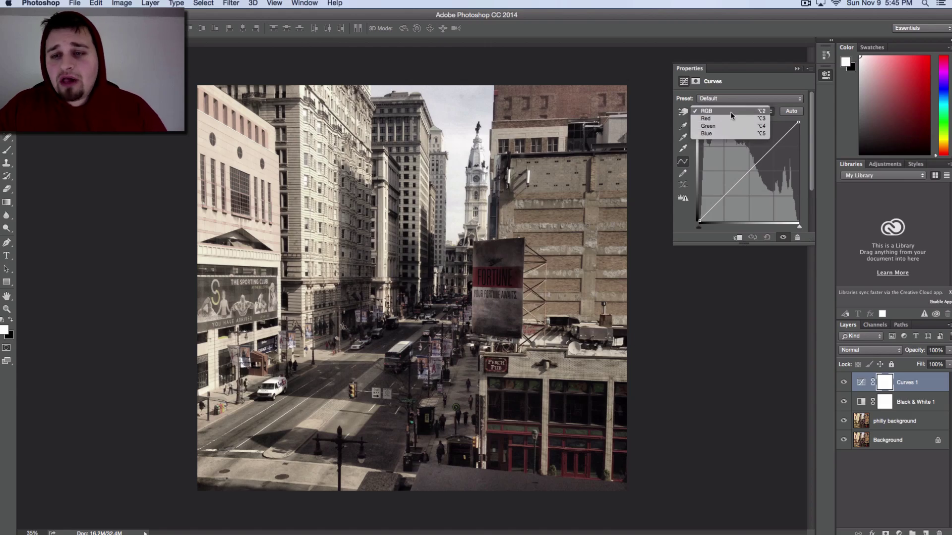
click(730, 111)
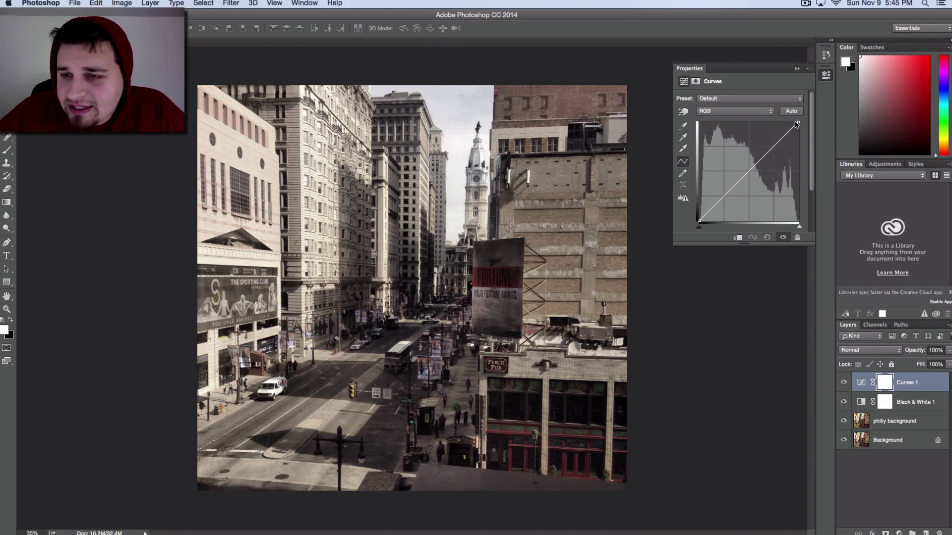
drag(798, 123, 798, 130)
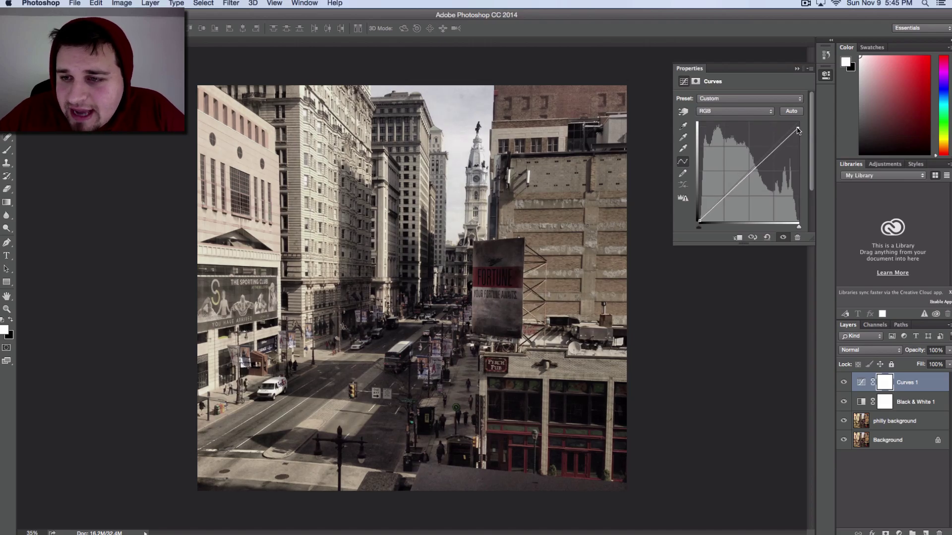
click(714, 110)
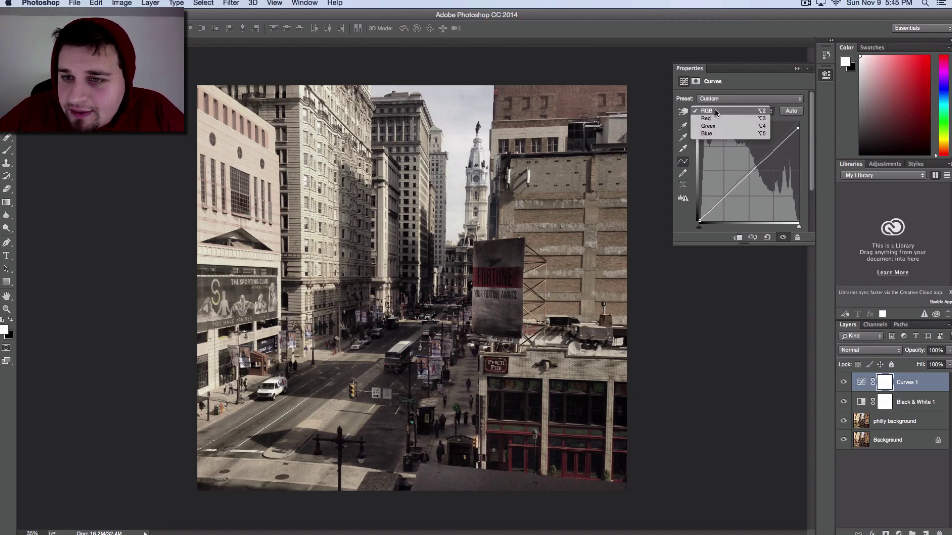
Lower the red channel curve in the shadows and raise it in the highlights.
click(711, 121)
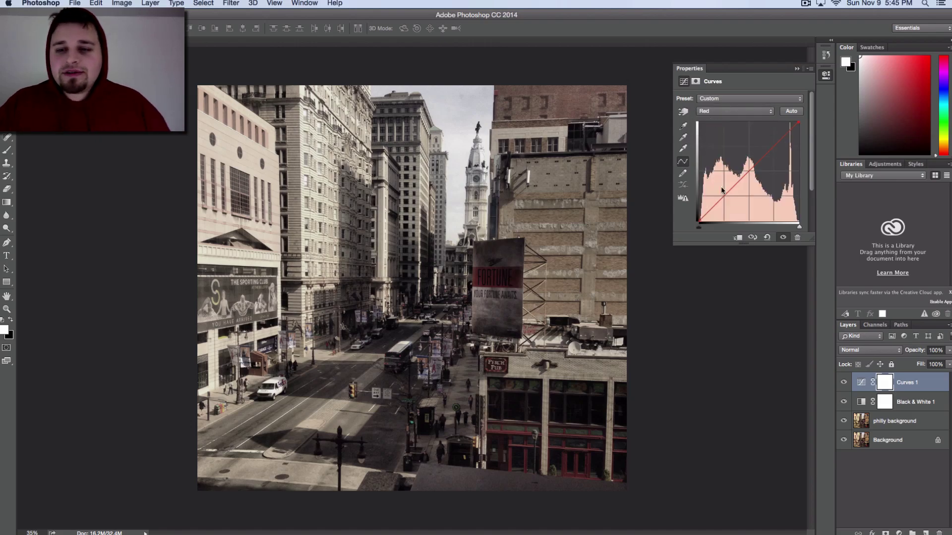
drag(724, 198, 729, 199)
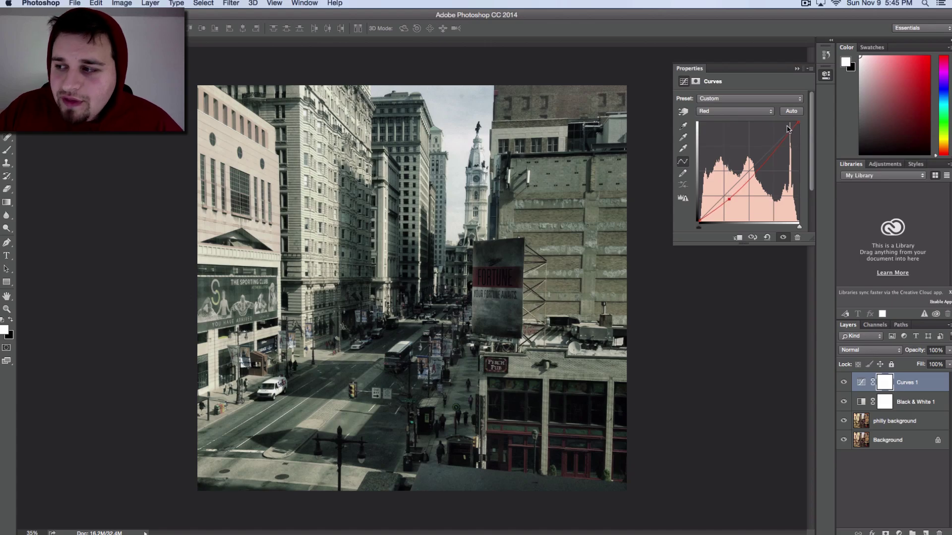
drag(781, 144, 777, 132)
Nudge the green curve's top point slightly inward, then return to the RGB curve.
click(752, 113)
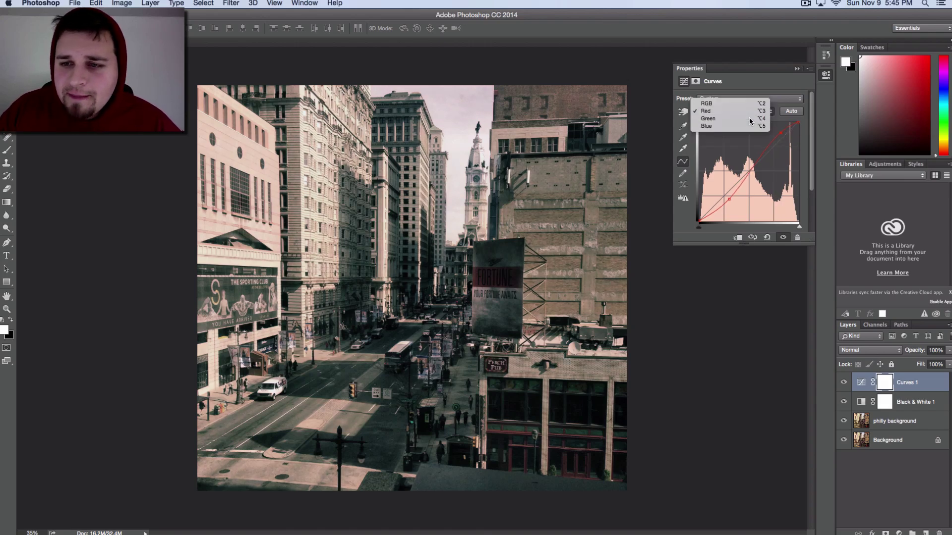
click(748, 118)
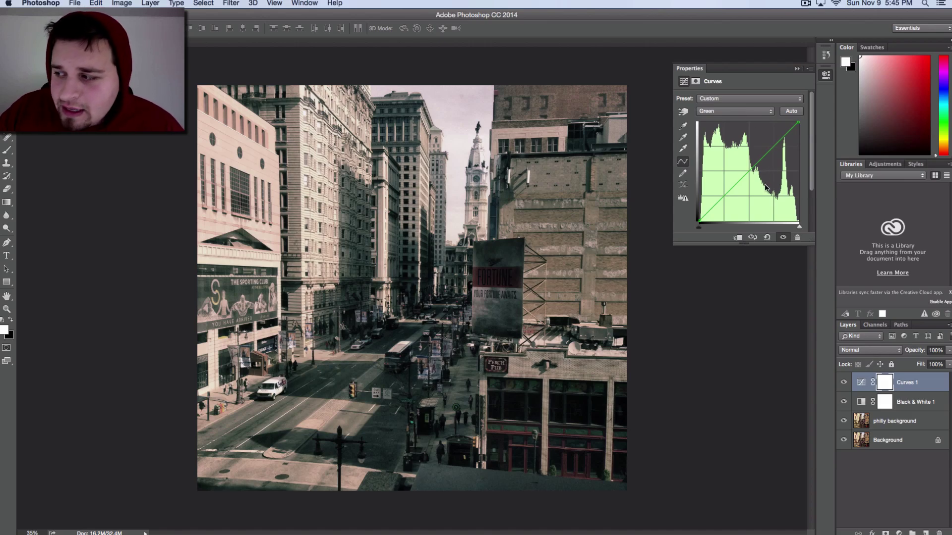
mouse_move(803, 123)
mouse_down()
mouse_move(797, 159)
mouse_move(798, 125)
mouse_up()
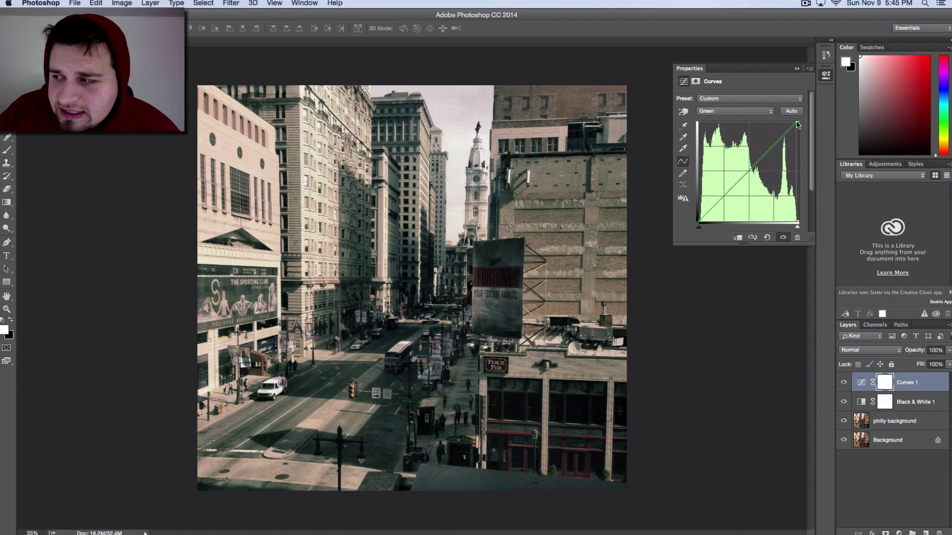
click(731, 111)
click(729, 97)
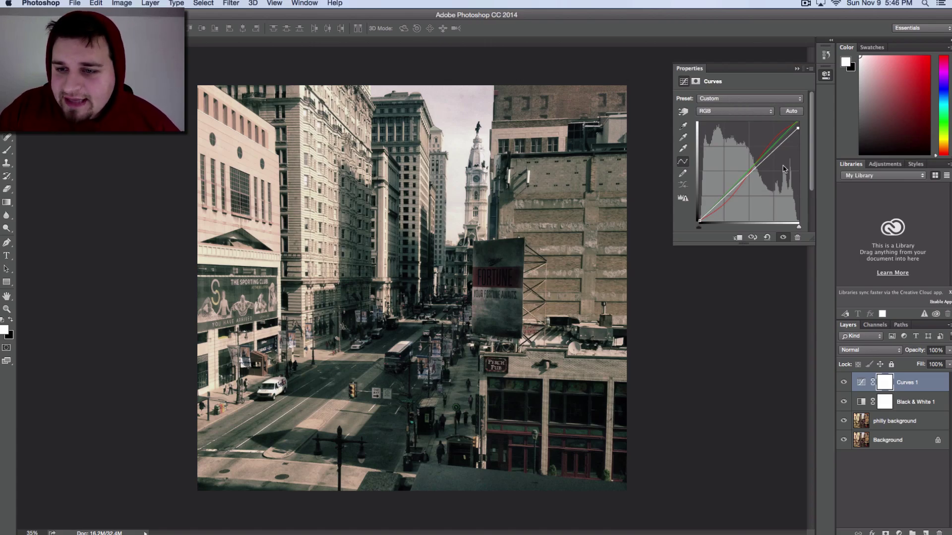
Bend the blue curve: lift its black point, add a midpoint, lower its top end.
click(733, 111)
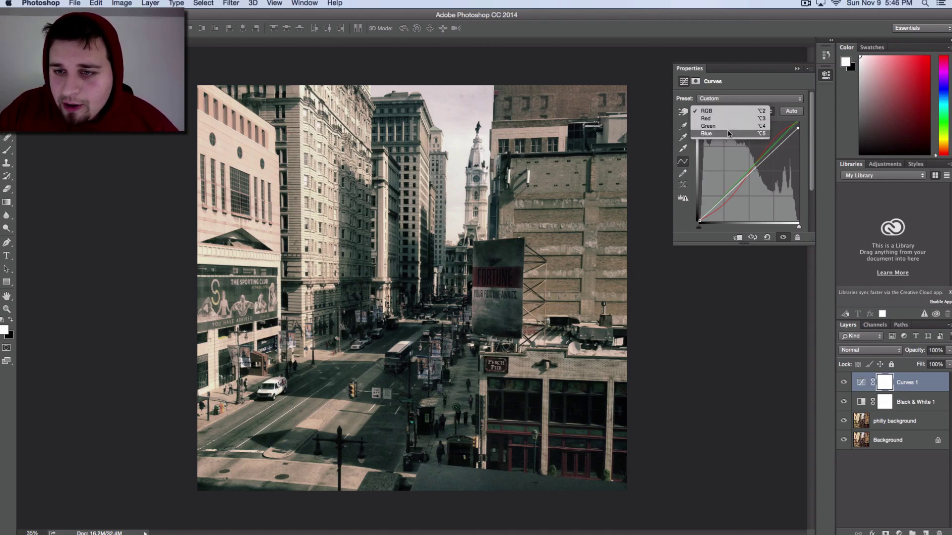
click(729, 133)
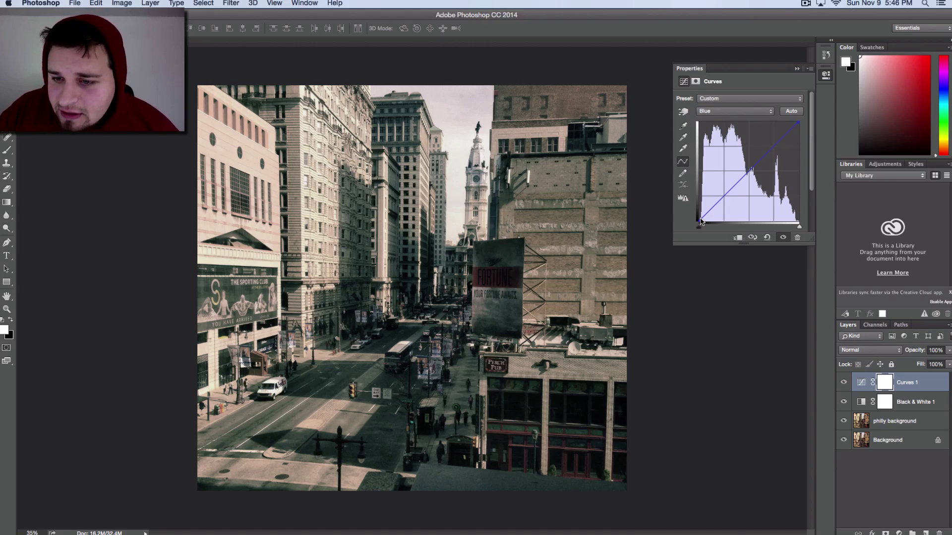
drag(700, 222, 701, 219)
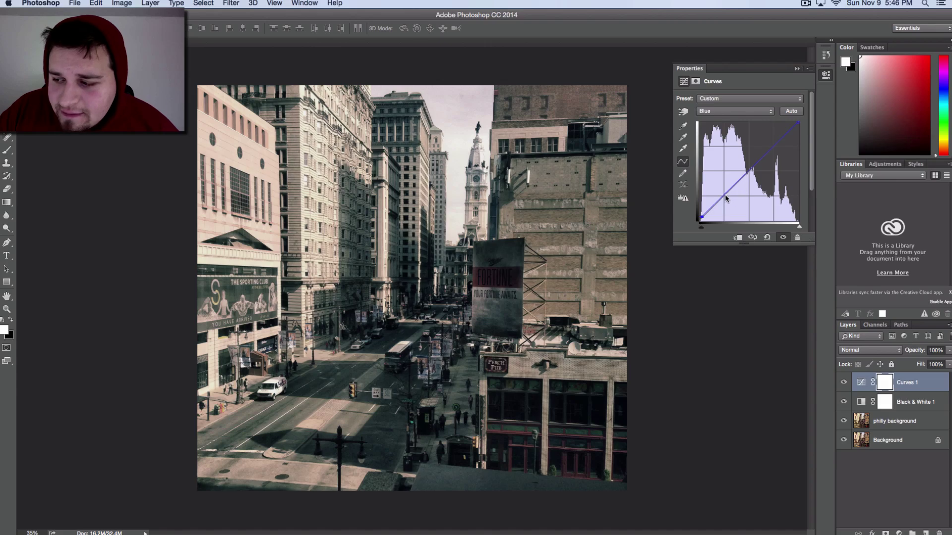
drag(722, 198, 724, 194)
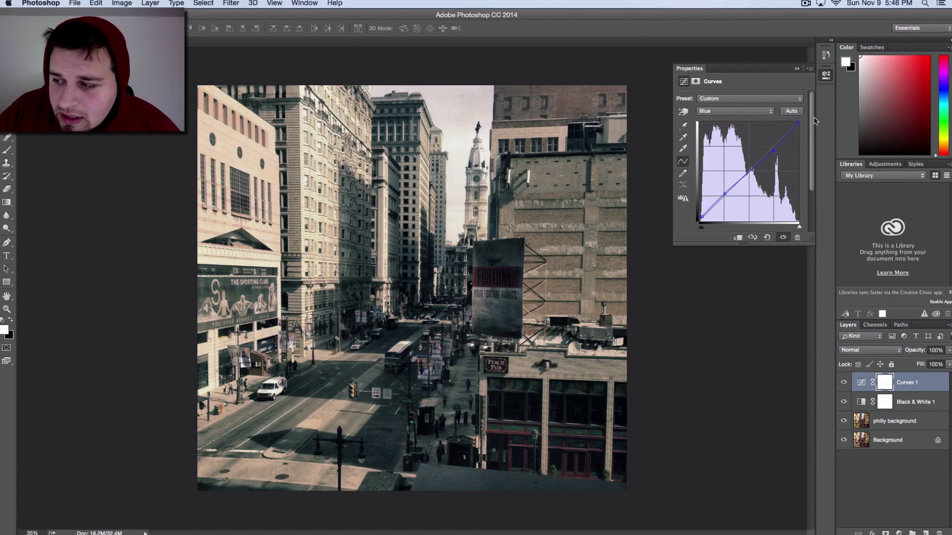
drag(798, 123, 798, 131)
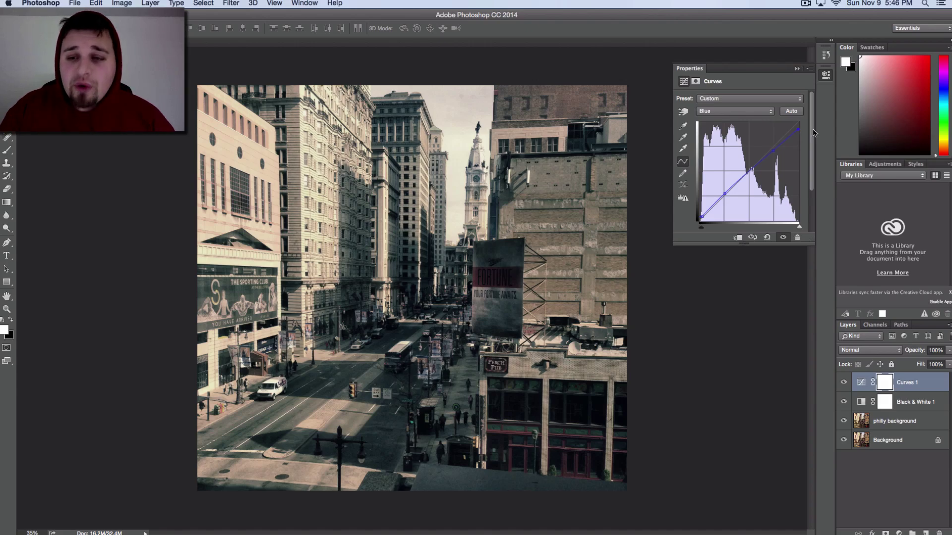
Close the Curves panel and reopen Curves 1's curve graph.
click(795, 69)
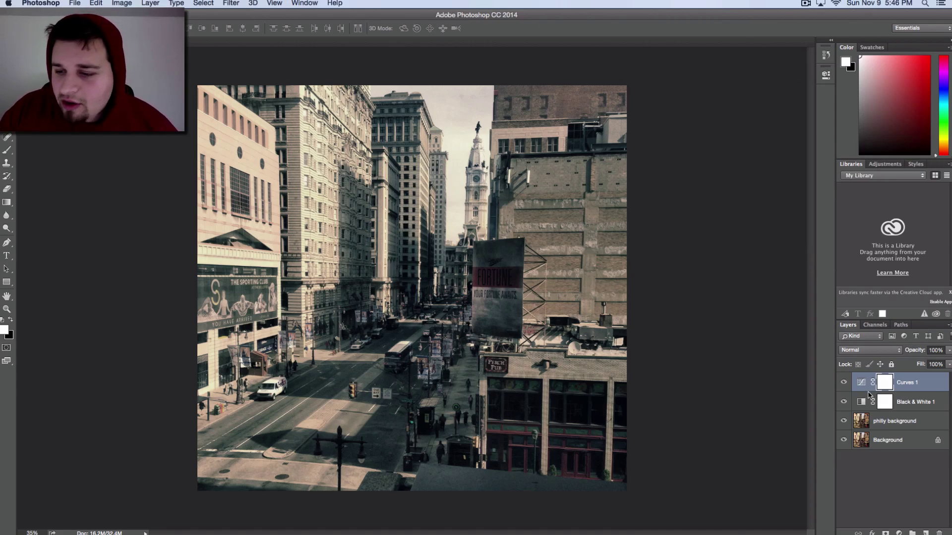
double_click(885, 382)
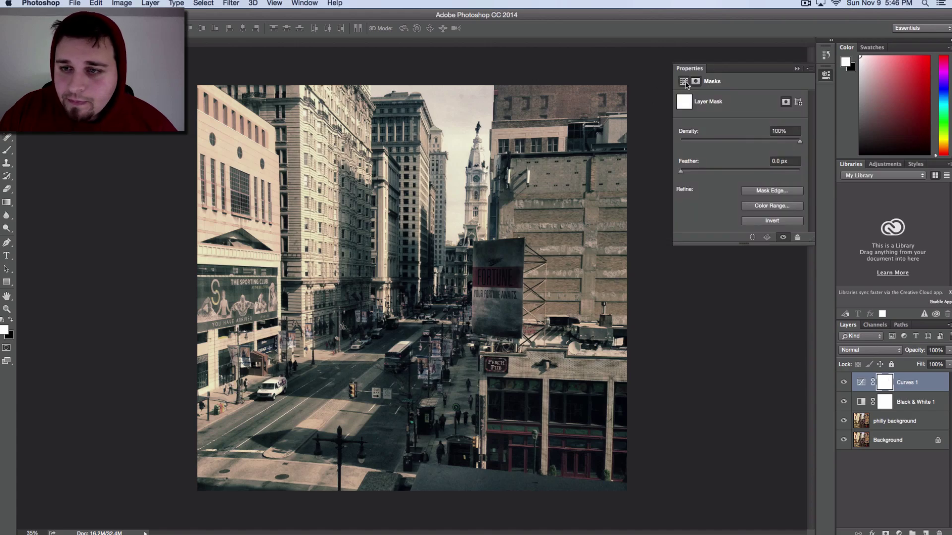
click(684, 82)
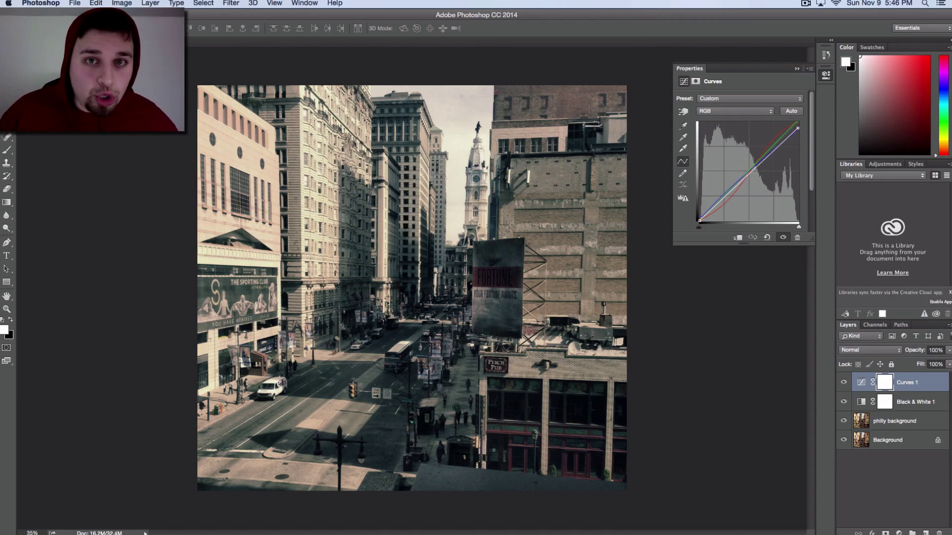
Add a Curves 2 adjustment with the RGB midtones pulled down to darken the photo.
click(825, 75)
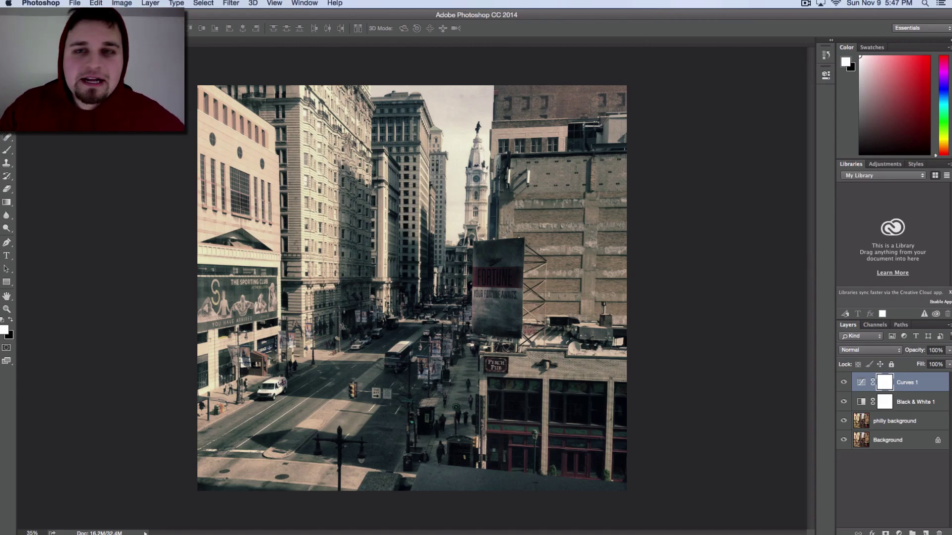
click(899, 533)
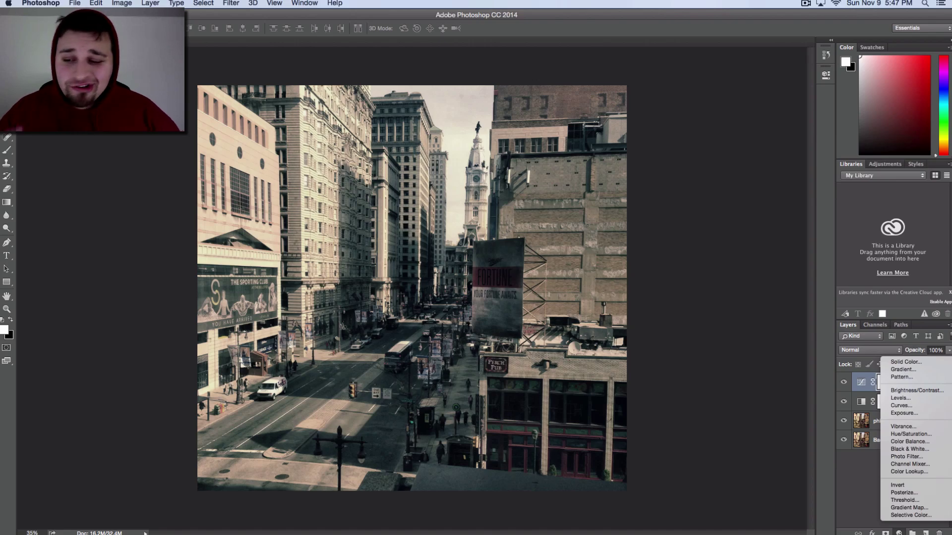
click(906, 406)
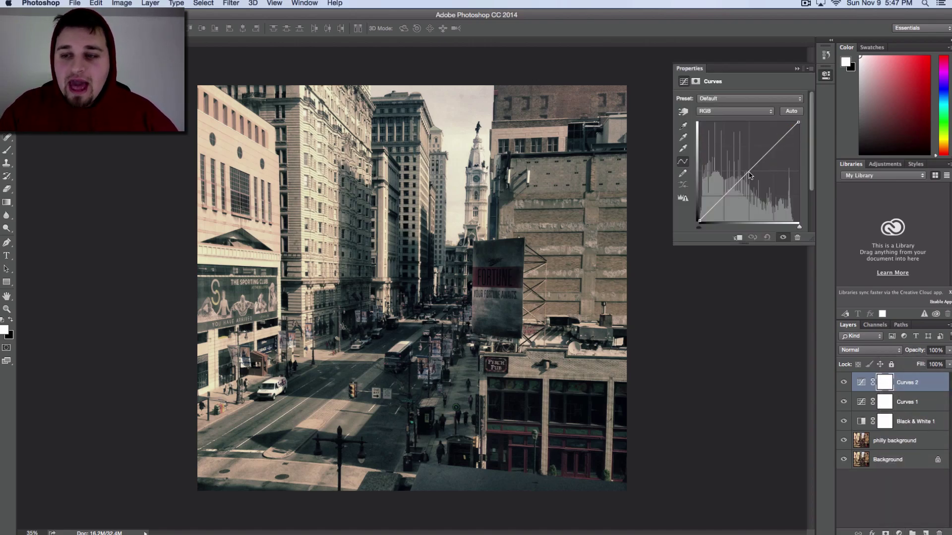
mouse_move(749, 176)
mouse_down()
mouse_move(763, 208)
mouse_move(751, 183)
mouse_up()
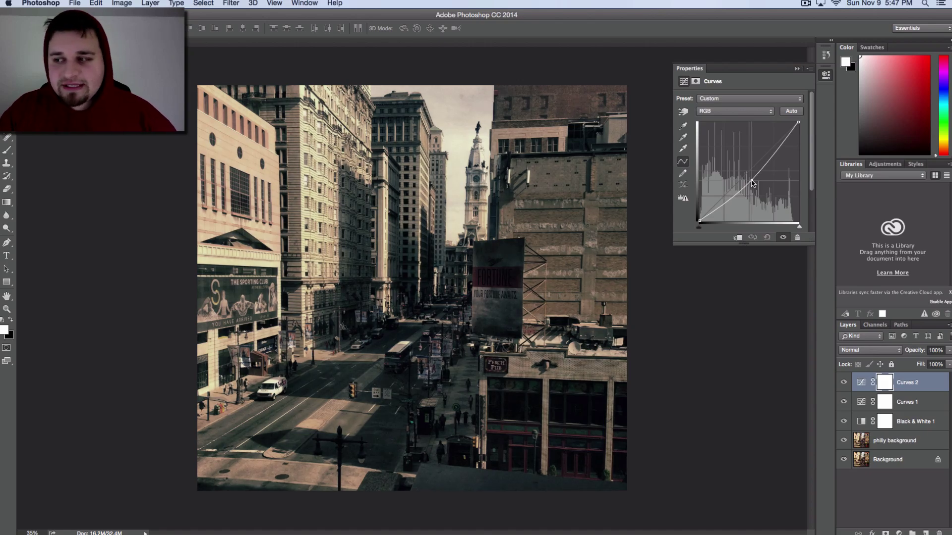
drag(752, 183, 753, 182)
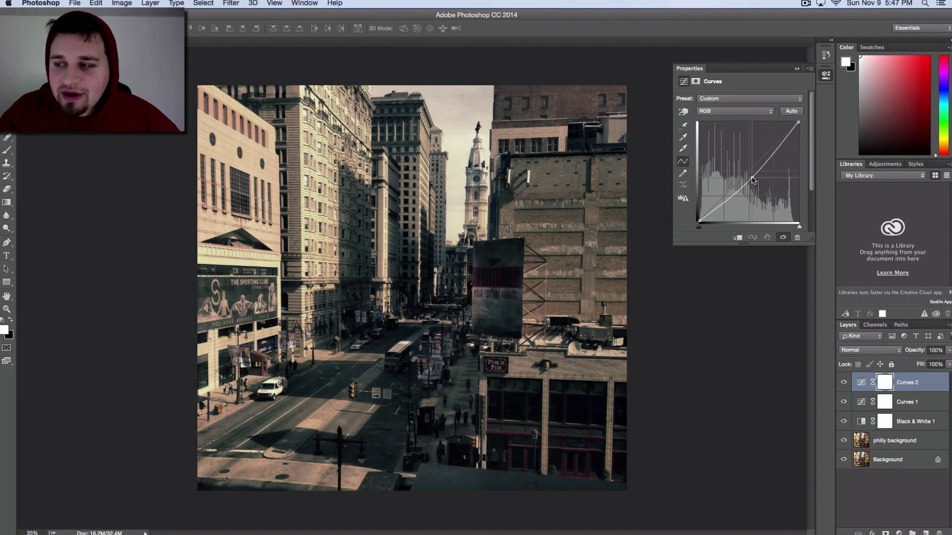
click(797, 69)
click(899, 533)
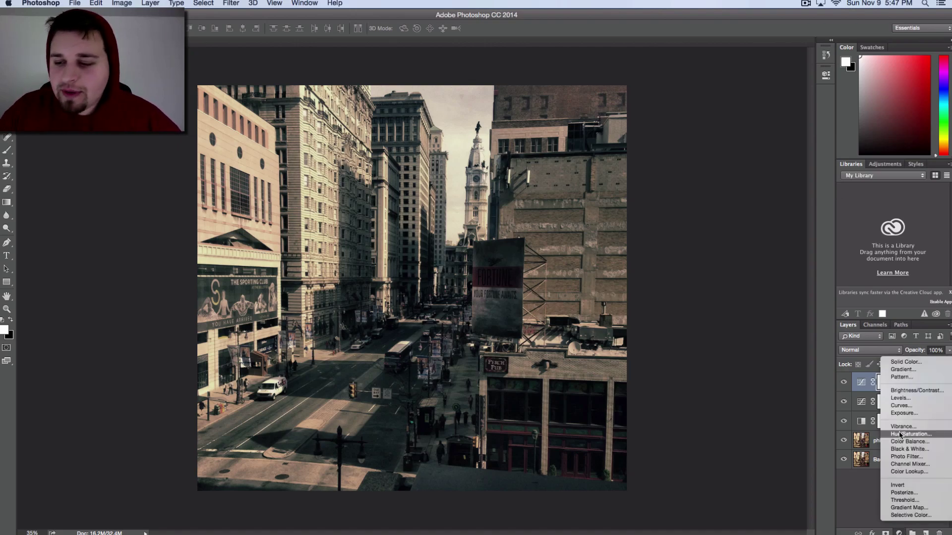
Add an Exposure 1 adjustment at +0.67, toggling it on and off to compare.
click(904, 413)
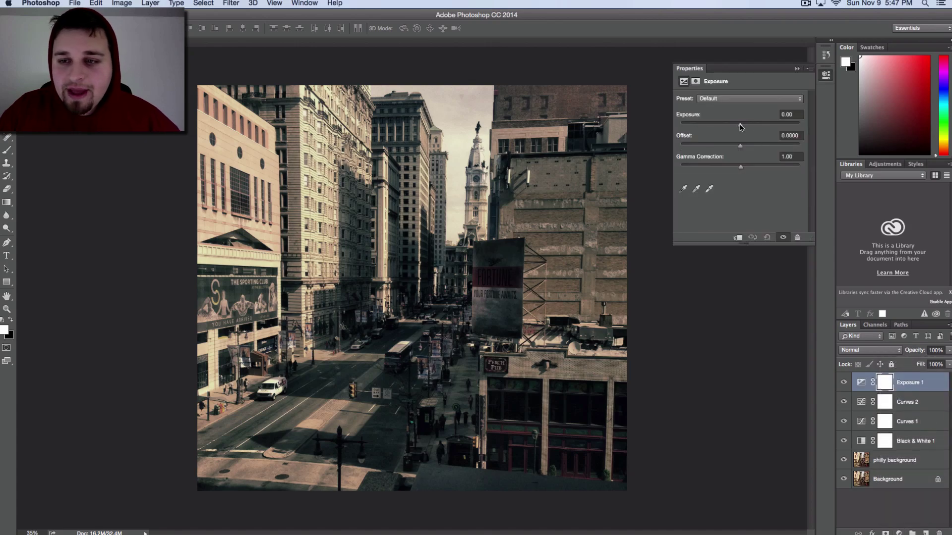
drag(740, 124, 743, 128)
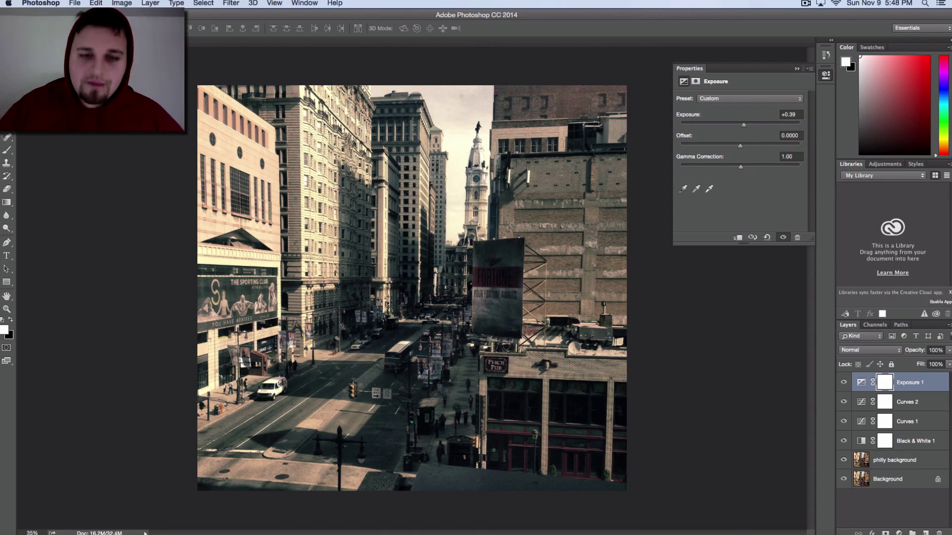
click(844, 383)
click(844, 383)
click(844, 383)
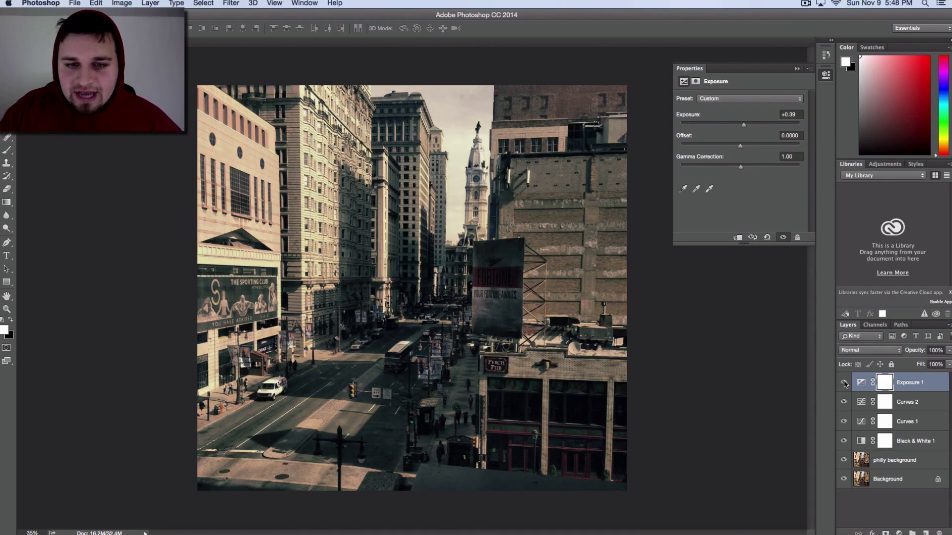
click(844, 383)
click(844, 383)
click(844, 383)
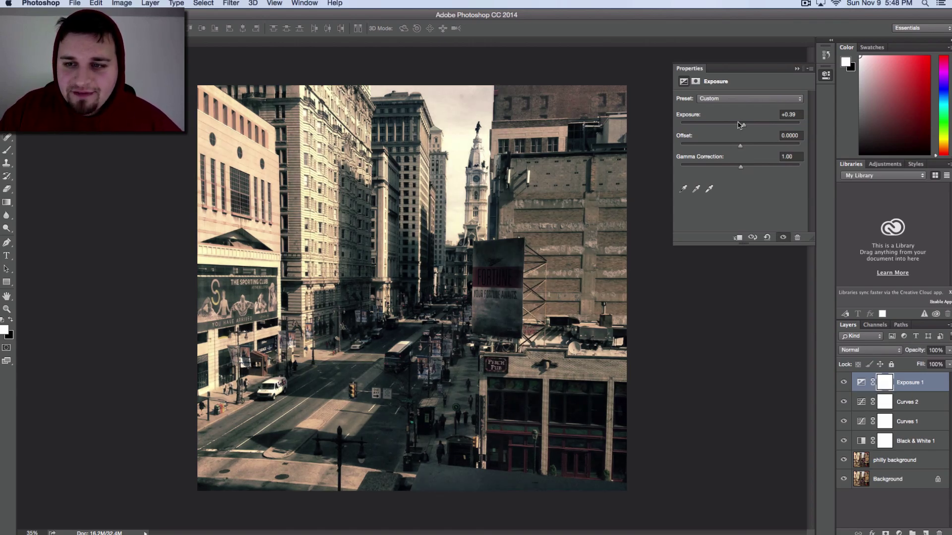
drag(741, 126, 747, 128)
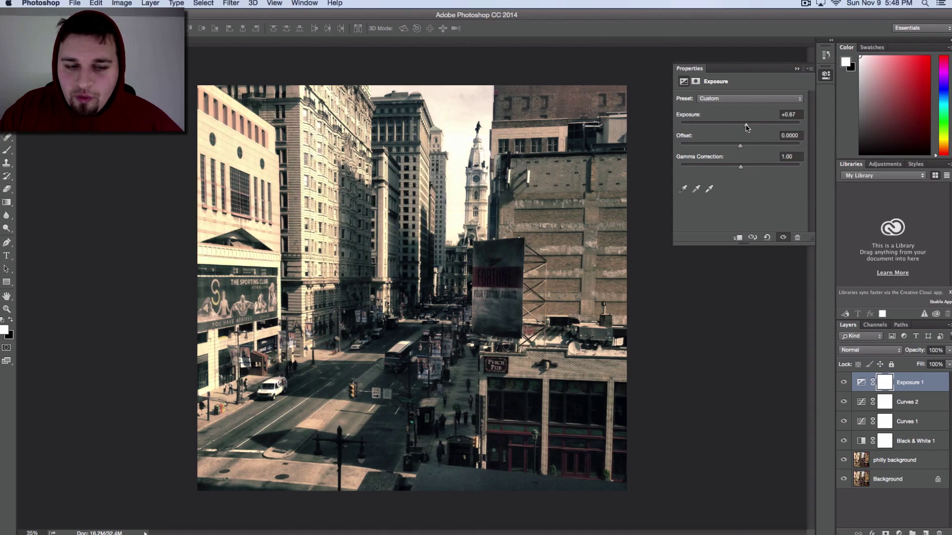
click(797, 70)
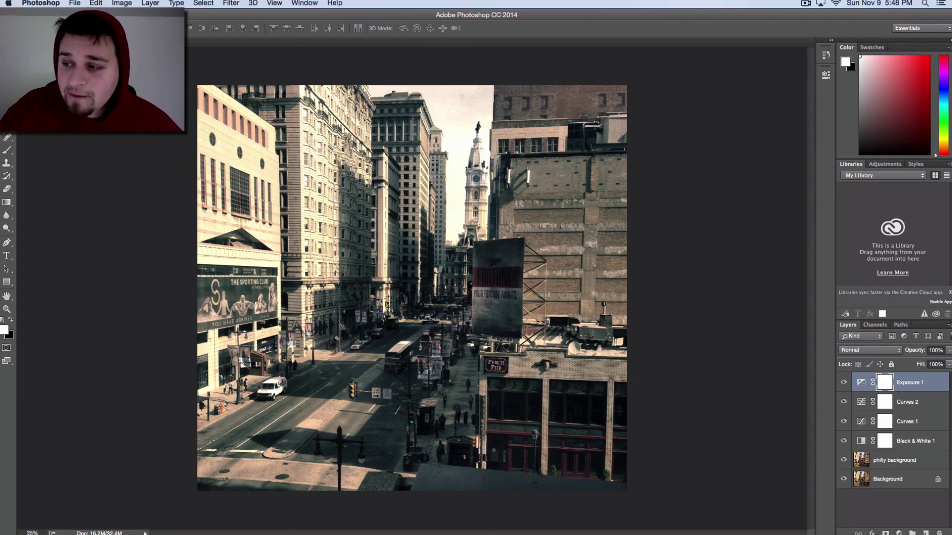
Add a Hue/Saturation 1 layer with Saturation -20, toggling it to compare before and after.
click(899, 533)
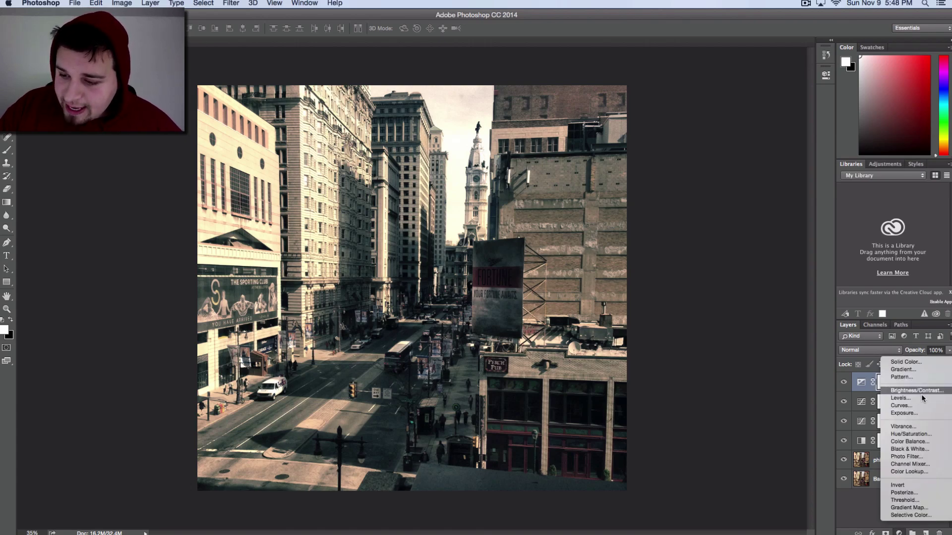
click(910, 435)
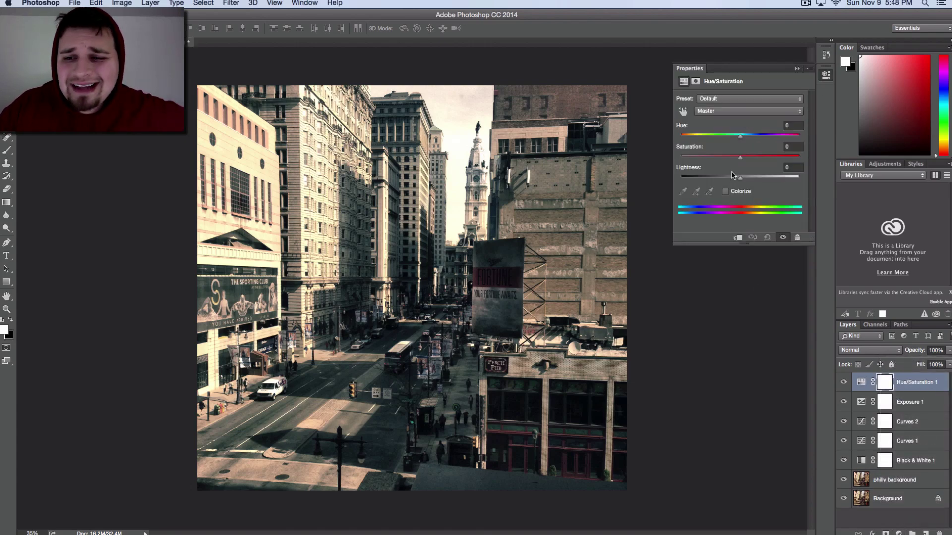
drag(743, 162, 738, 162)
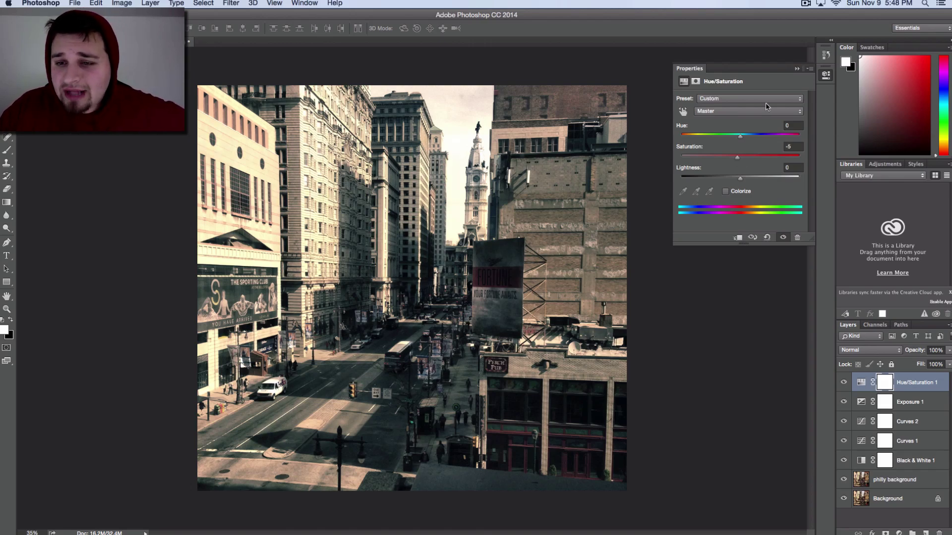
mouse_move(738, 161)
mouse_down()
mouse_move(717, 160)
mouse_move(728, 160)
mouse_up()
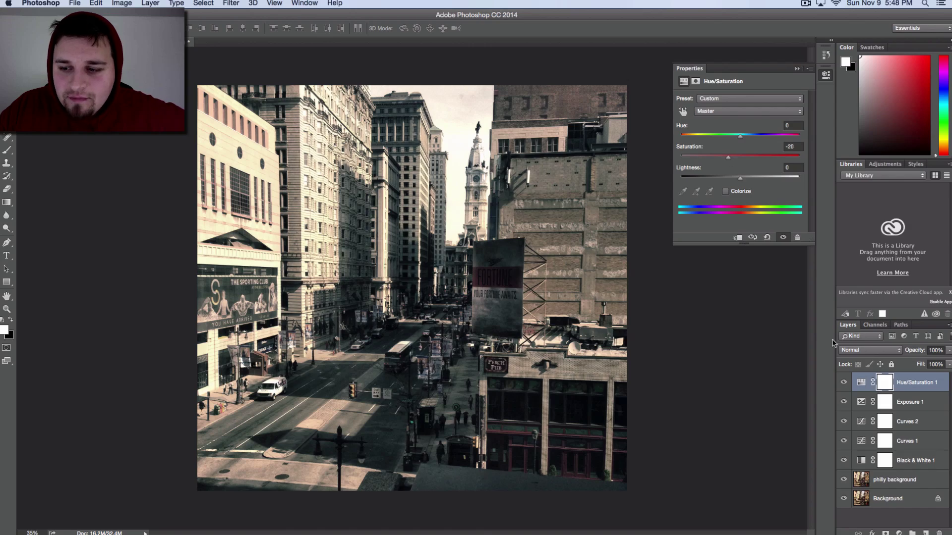
click(843, 383)
click(844, 383)
click(843, 382)
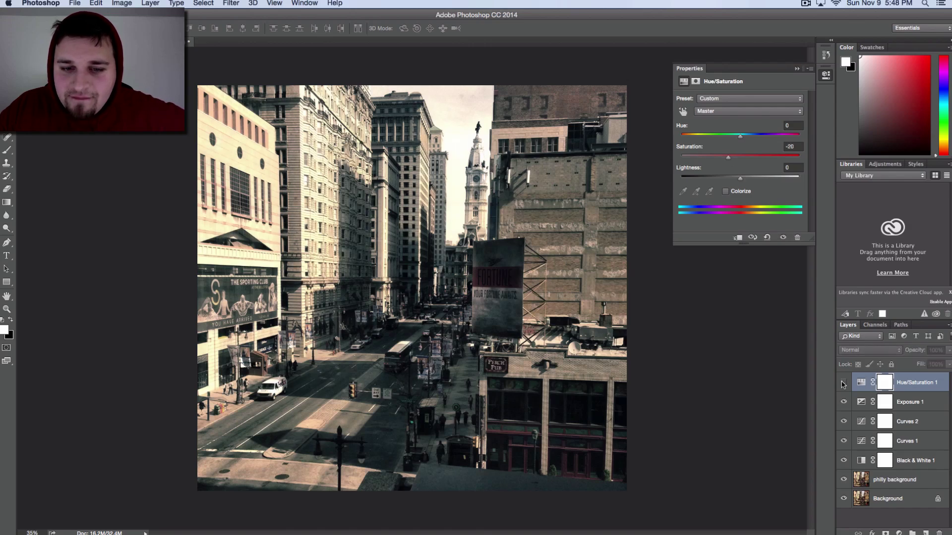
click(843, 383)
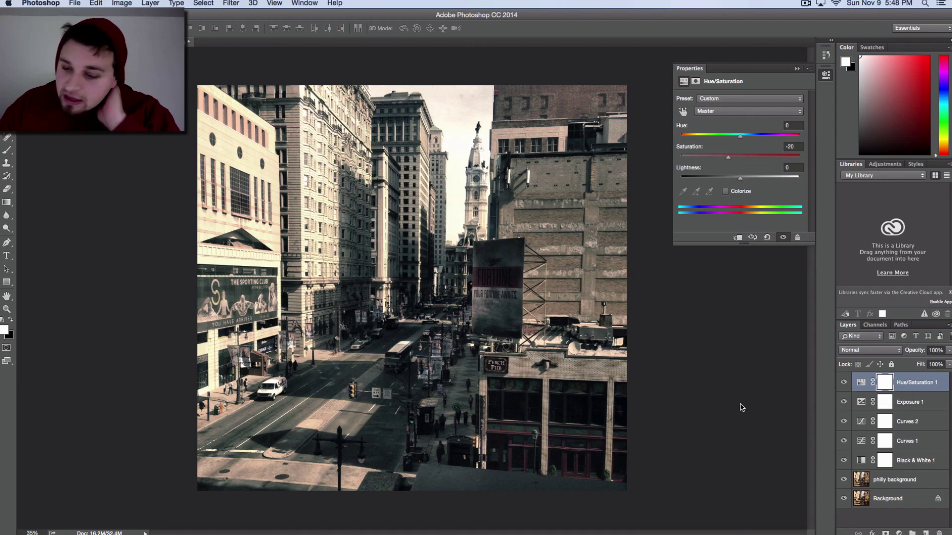
click(899, 533)
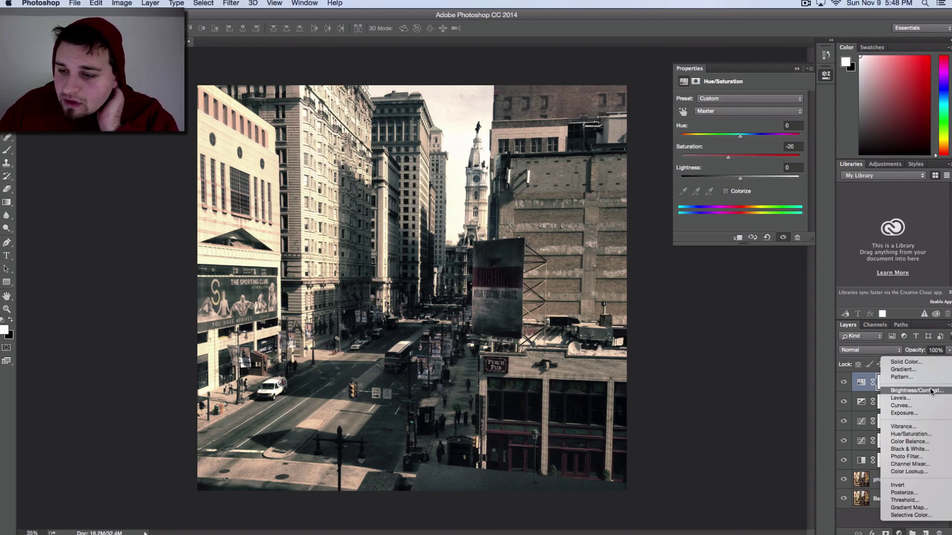
Add Brightness/Contrast 1 with Brightness 14 and Contrast 19, toggling it to compare.
click(764, 299)
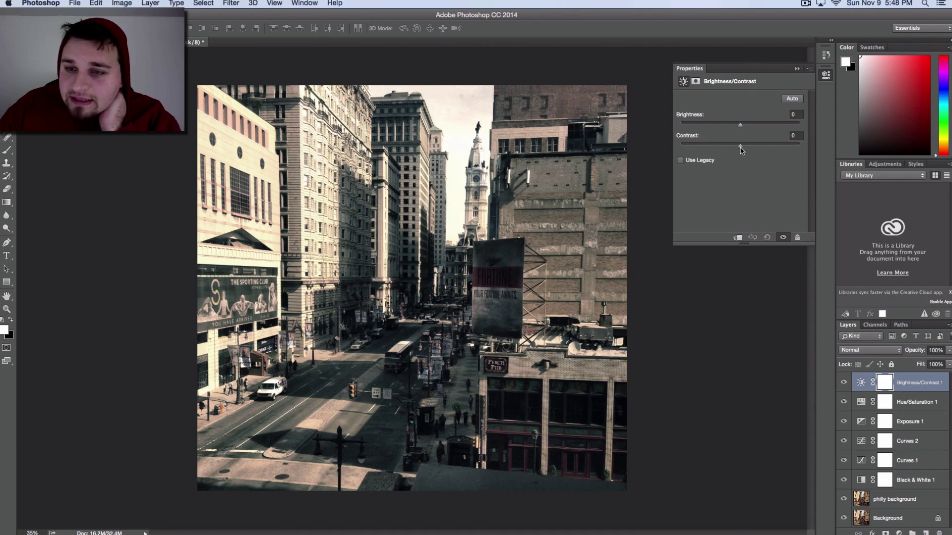
mouse_move(740, 146)
mouse_down()
mouse_move(744, 128)
mouse_move(760, 148)
mouse_move(751, 149)
mouse_up()
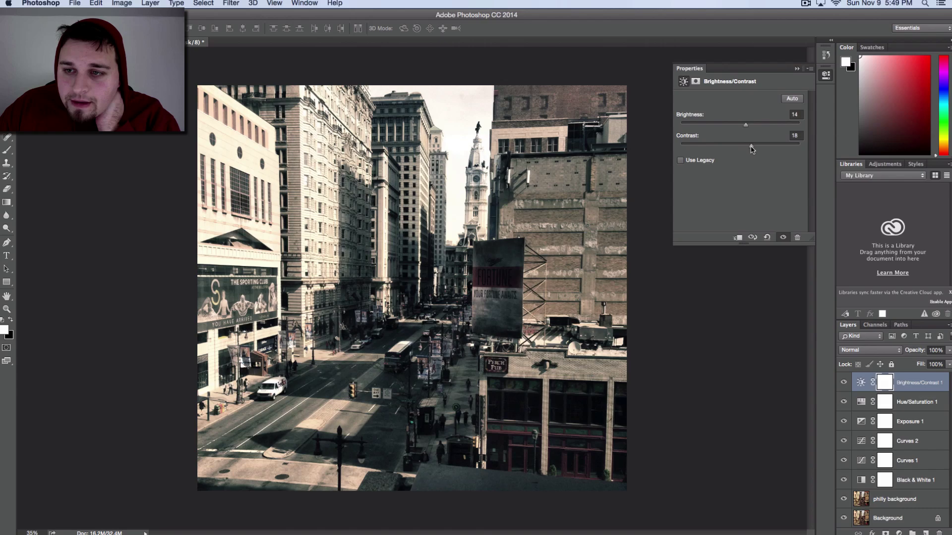
click(843, 382)
click(843, 383)
click(843, 383)
click(843, 383)
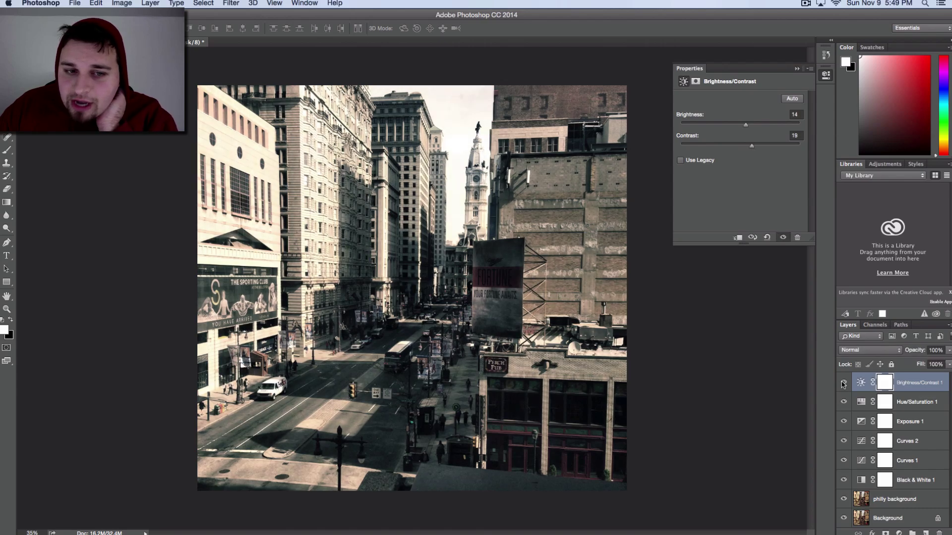
click(797, 68)
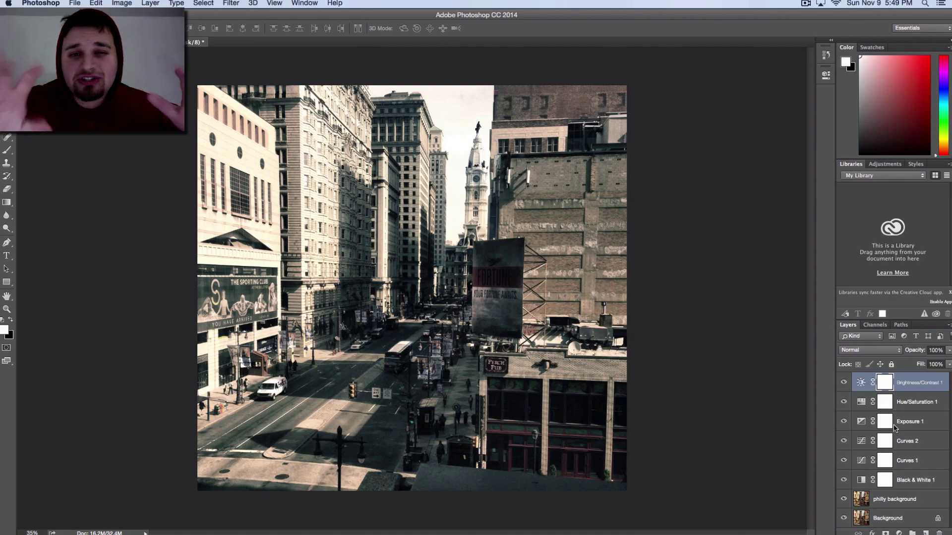
Hide all six adjustment layers to view the original street photo.
click(843, 480)
click(843, 461)
click(843, 441)
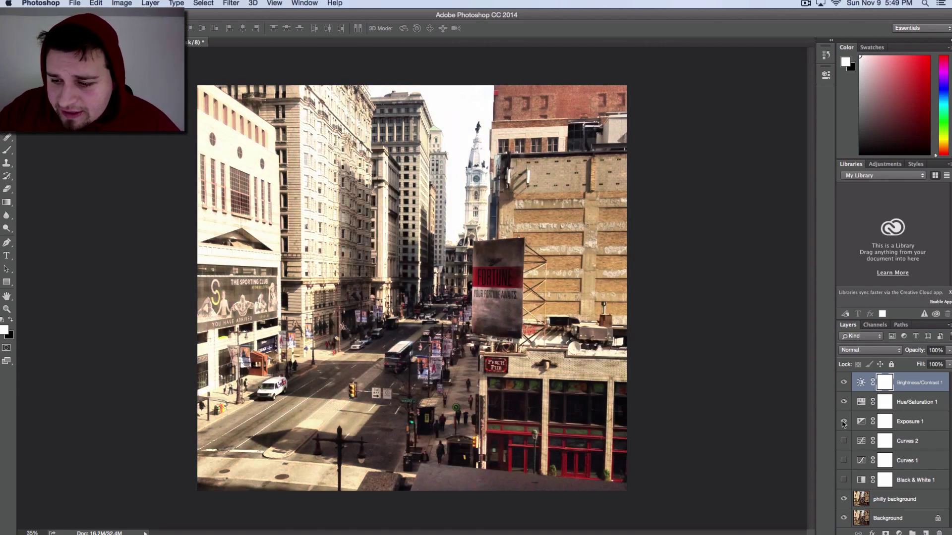
click(843, 421)
click(843, 402)
click(844, 383)
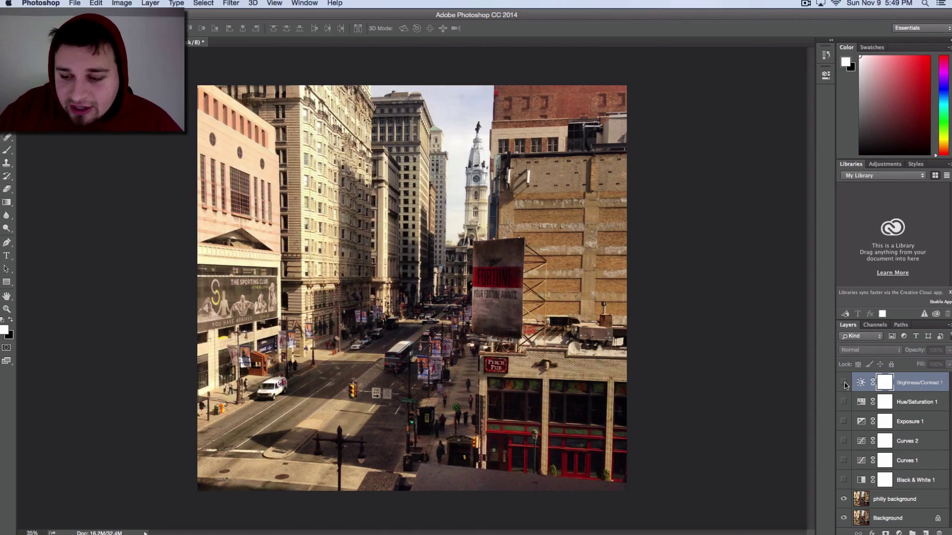
Turn Black & White 1, Curves 1 and Curves 2 back on, reviewing both Curves settings.
click(843, 481)
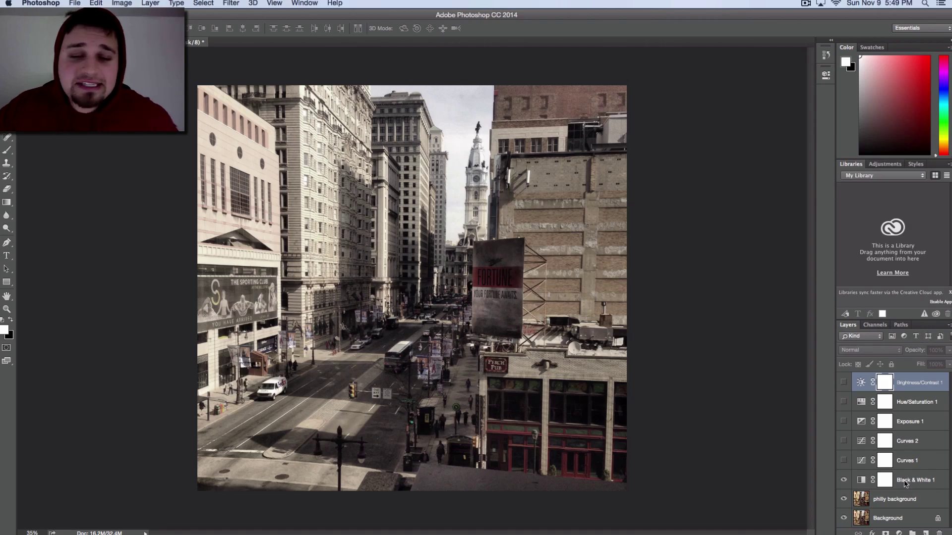
click(844, 461)
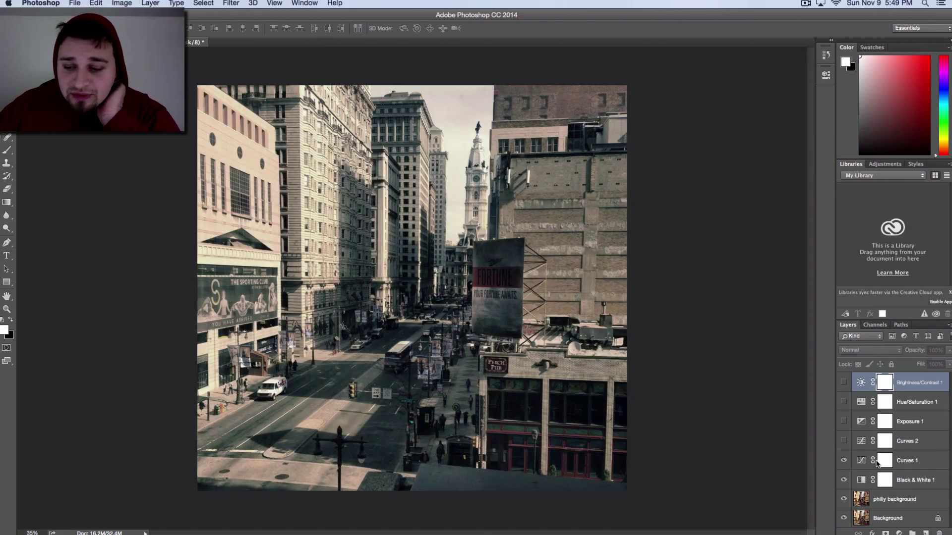
double_click(864, 462)
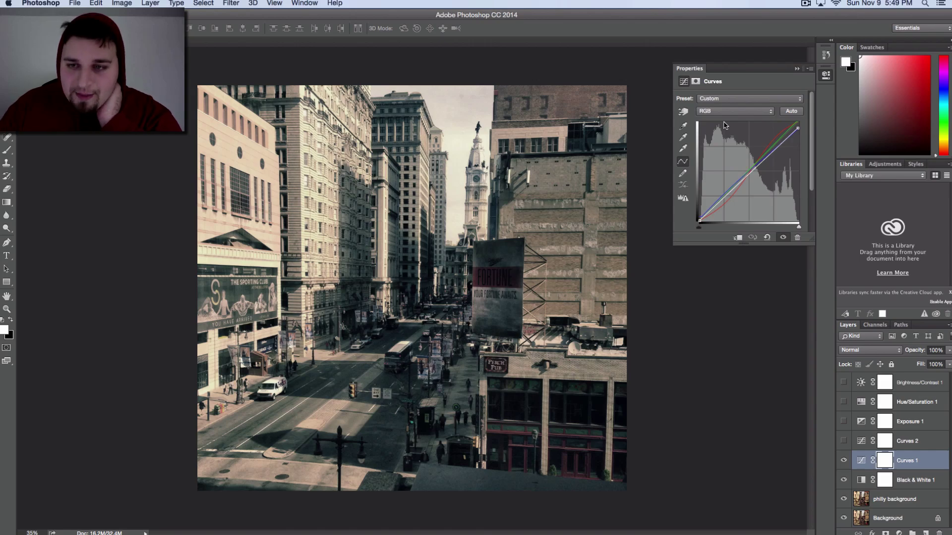
click(796, 69)
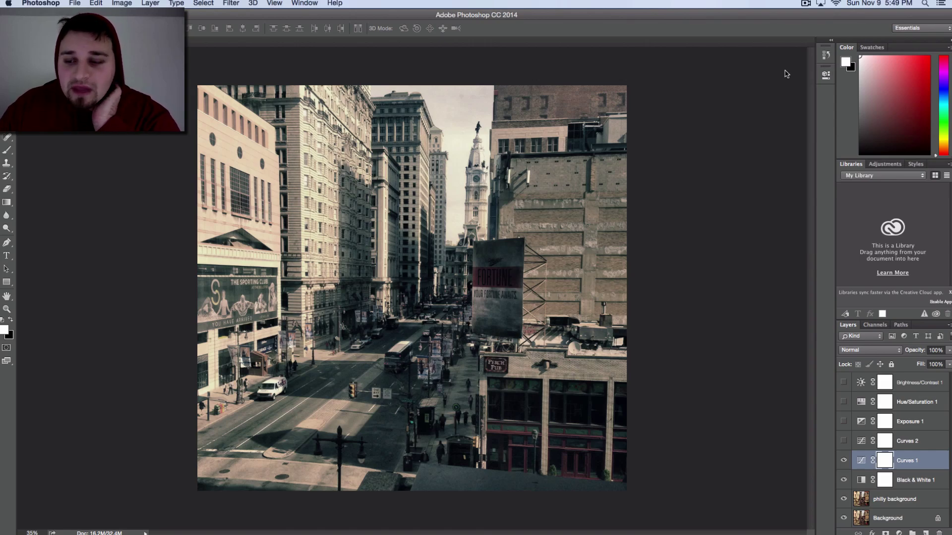
double_click(861, 441)
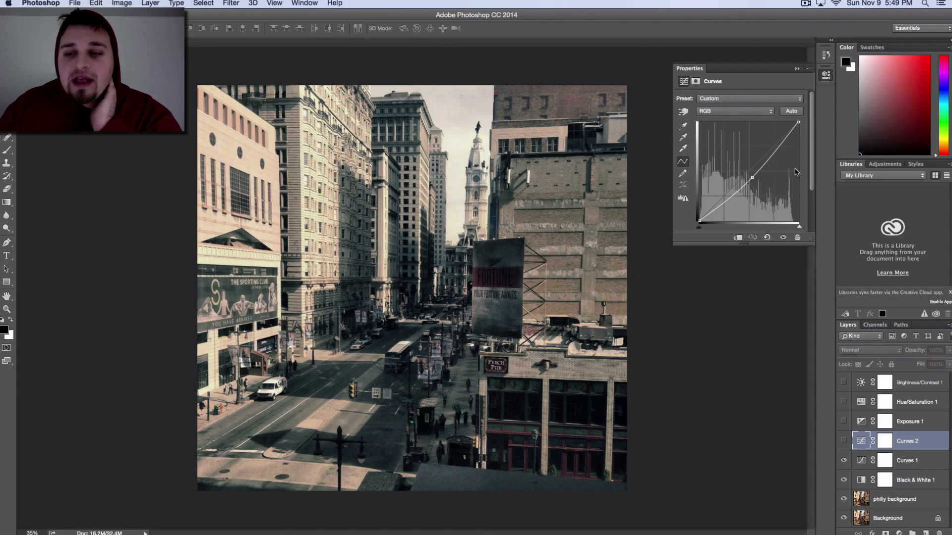
click(796, 68)
click(843, 441)
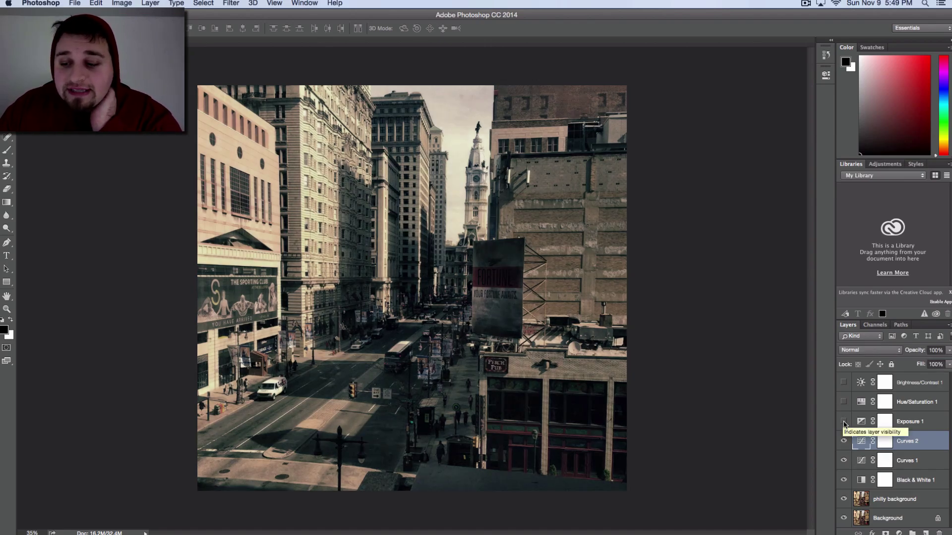
Turn on Exposure 1 and Hue/Saturation 1, checking the Hue/Saturation settings.
click(843, 422)
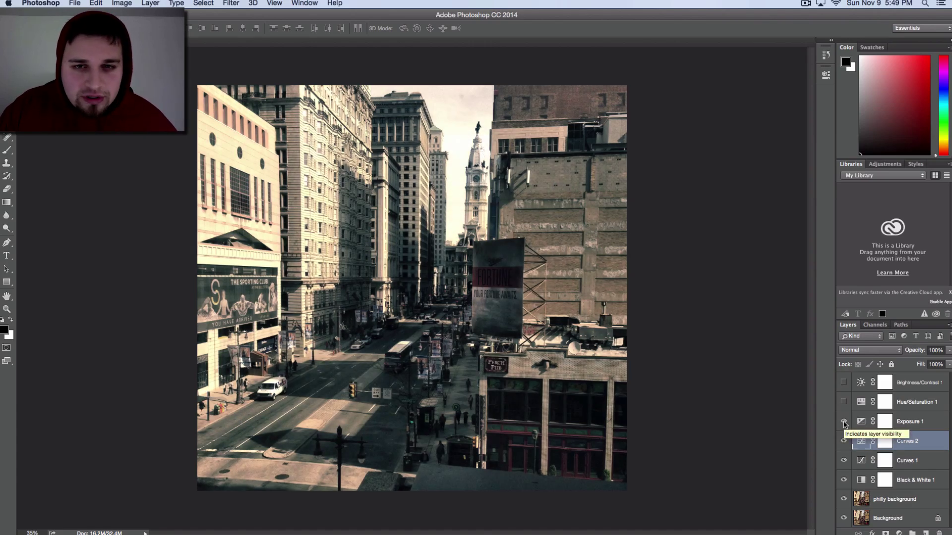
click(843, 402)
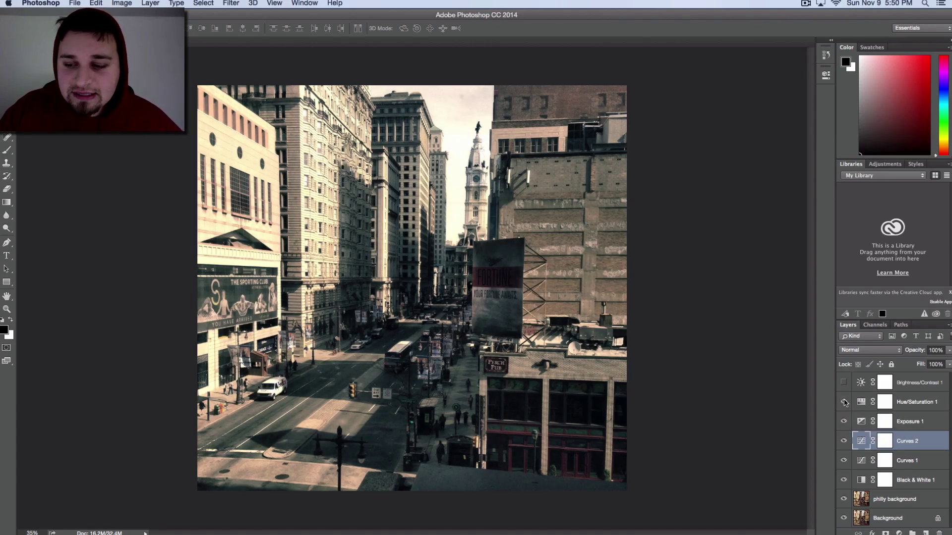
double_click(865, 404)
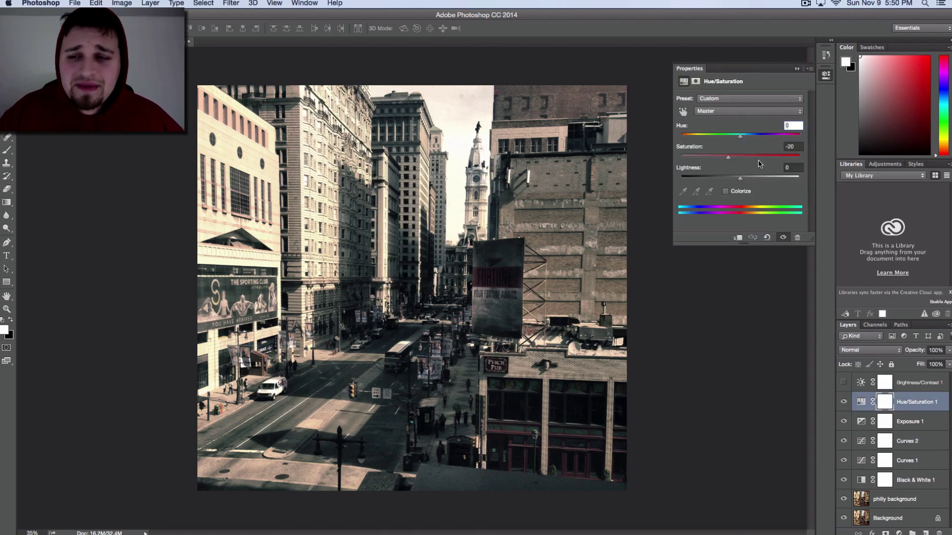
click(796, 69)
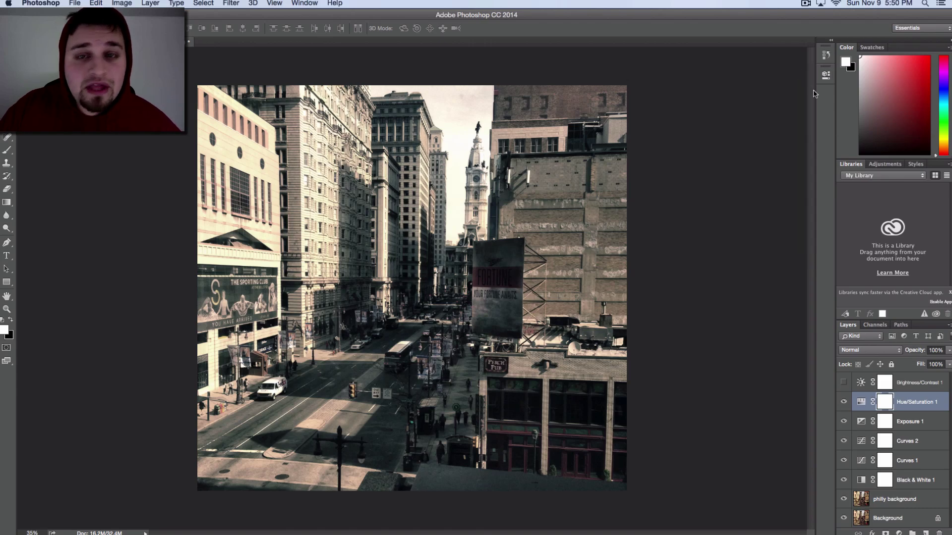
Make Brightness/Contrast 1 visible, comparing it off and on, then select the philly background layer.
click(844, 383)
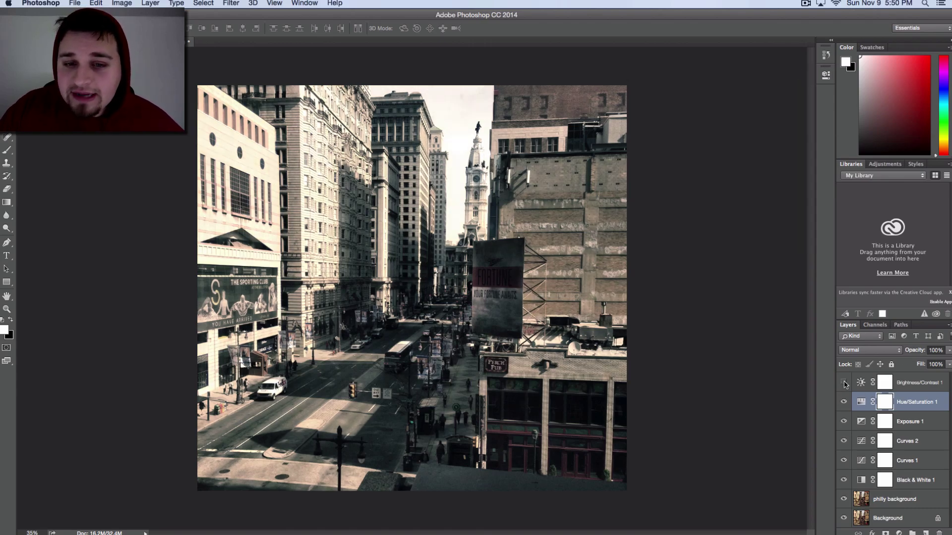
click(844, 383)
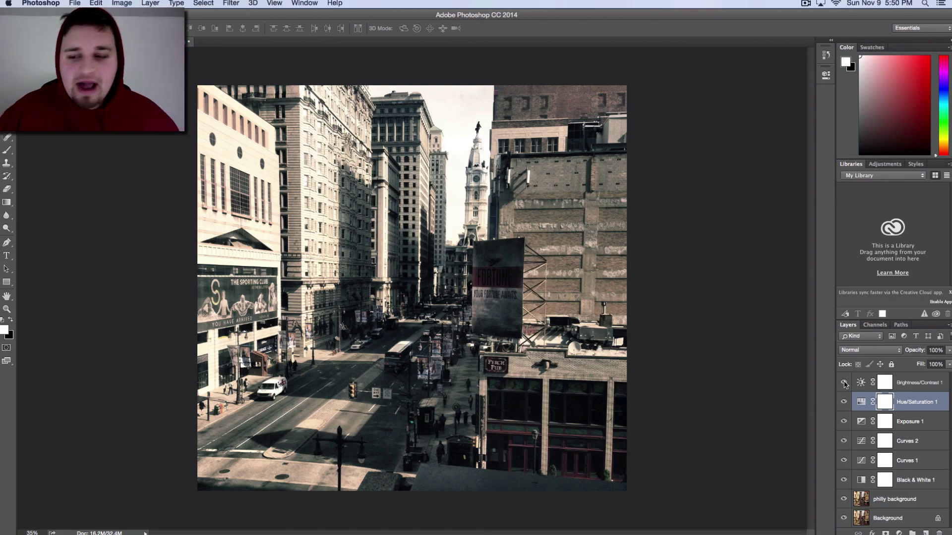
click(910, 501)
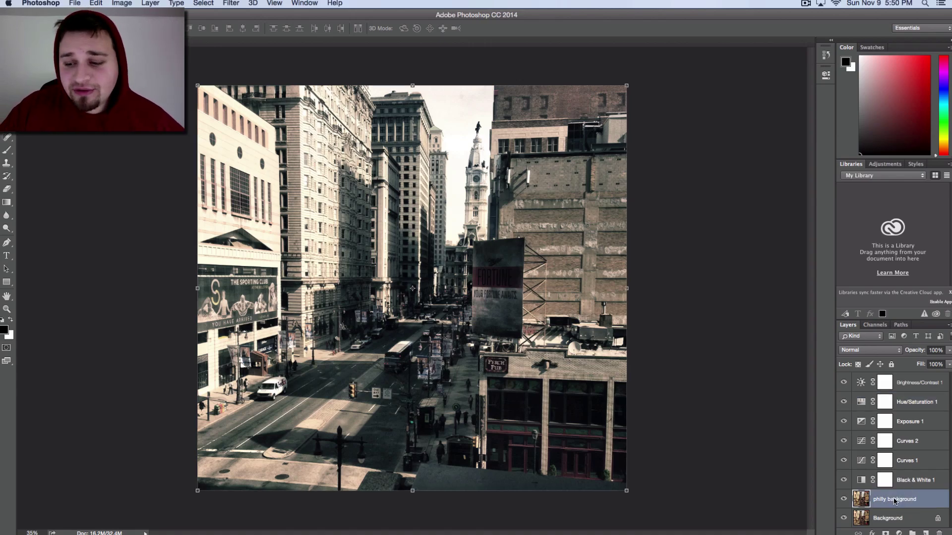
Apply Filter > Blur > Gaussian Blur with a 4.0 px radius to the philly layer.
click(227, 3)
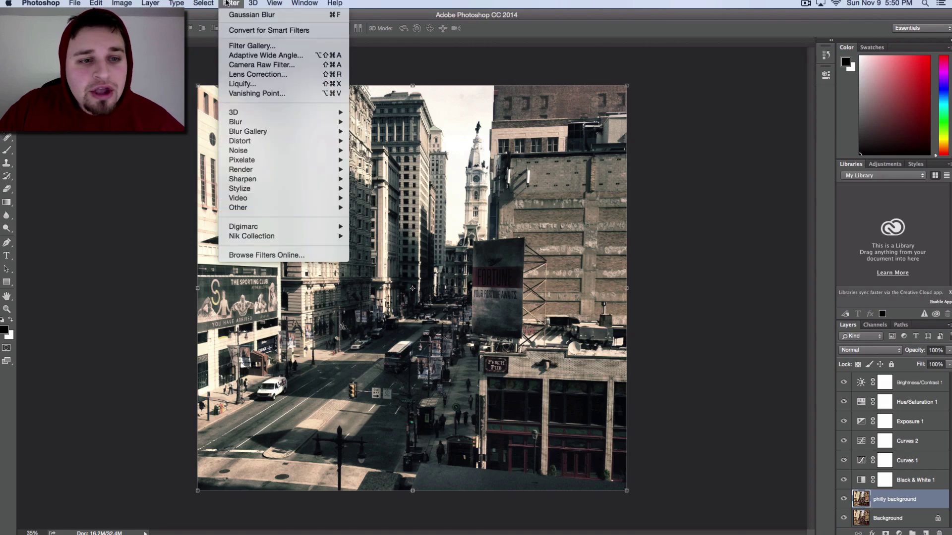
mouse_move(272, 122)
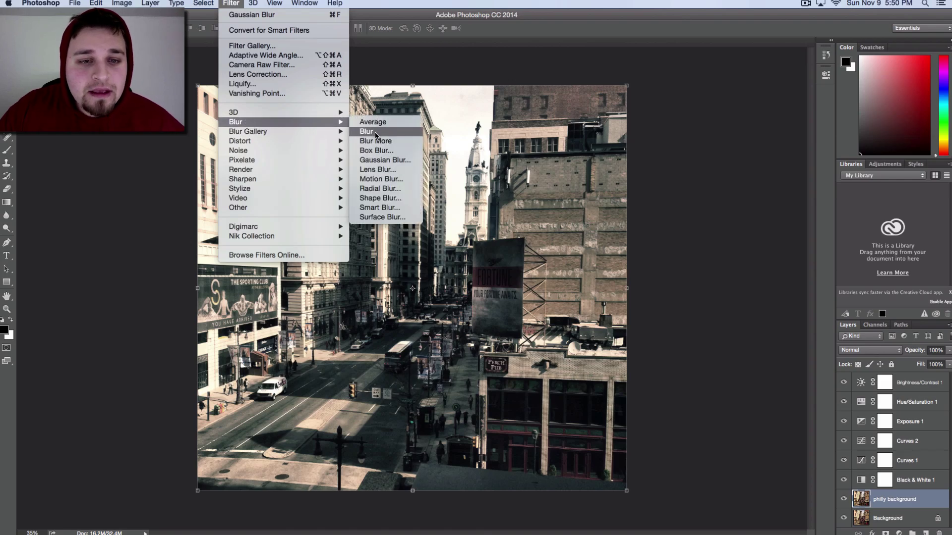
click(384, 160)
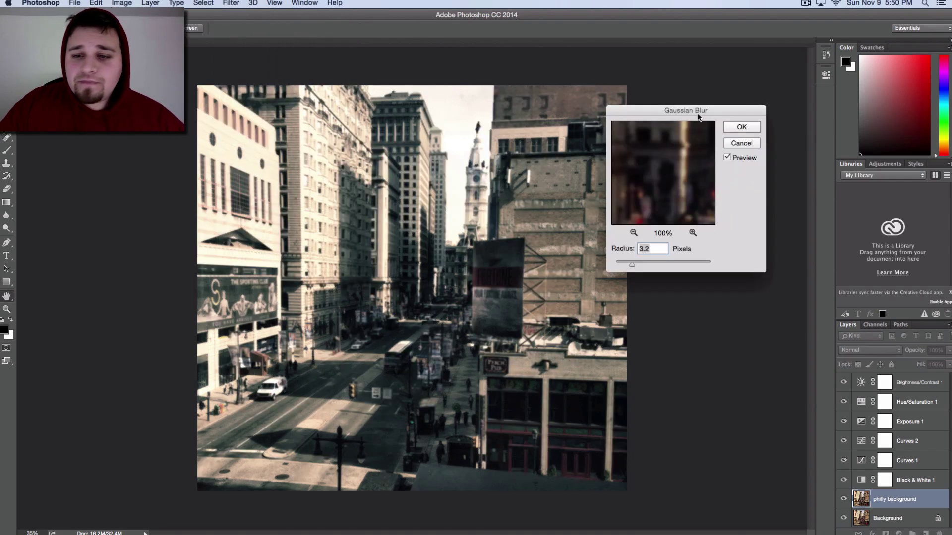
drag(699, 117, 702, 115)
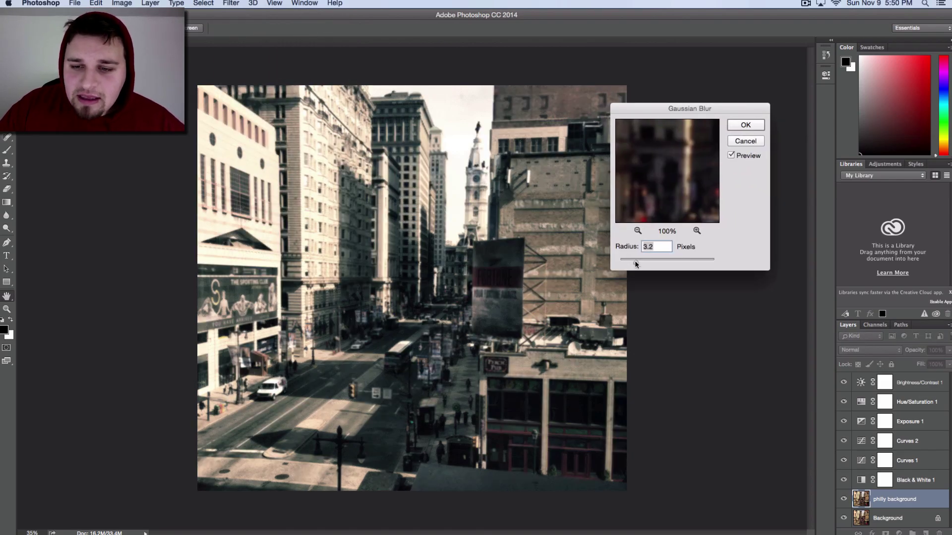
drag(634, 261, 640, 262)
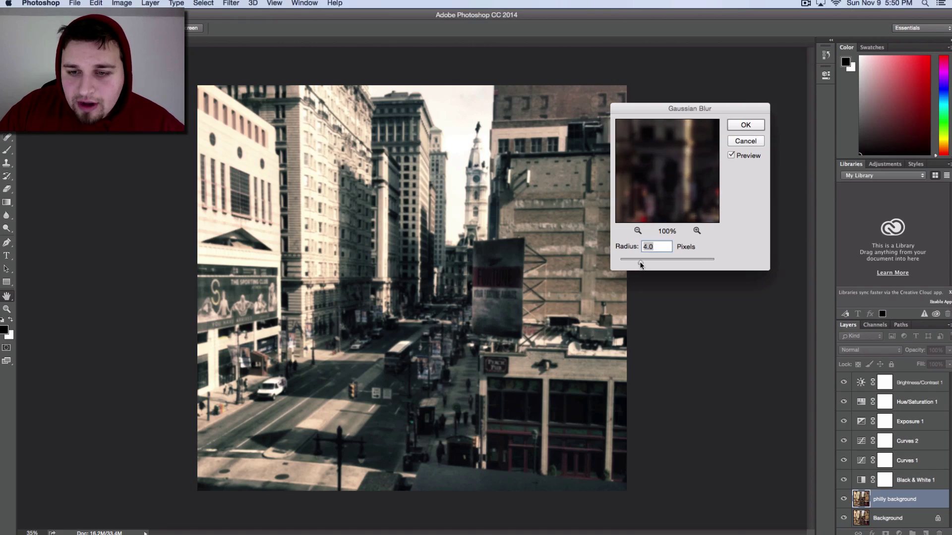
click(744, 125)
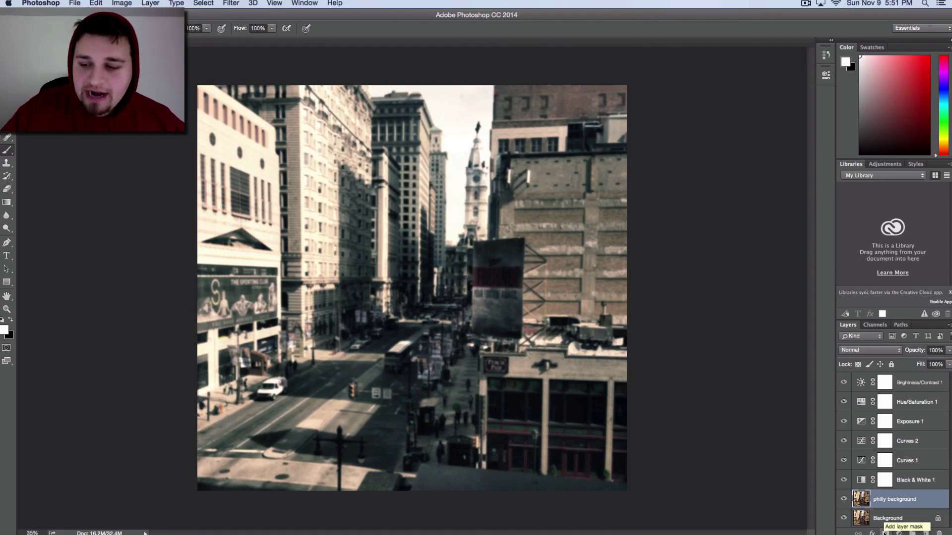
Add a layer mask to the philly background layer and set black as the foreground colour.
click(885, 532)
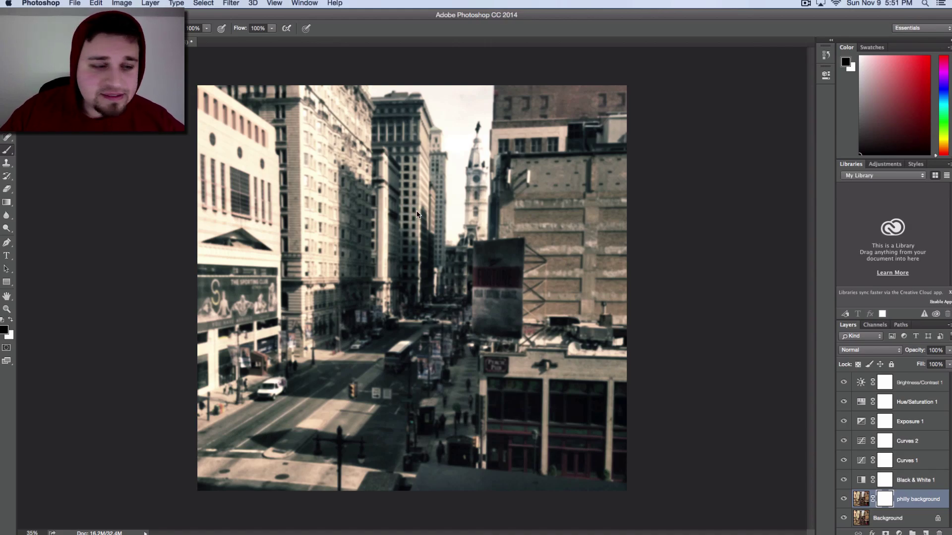
click(11, 322)
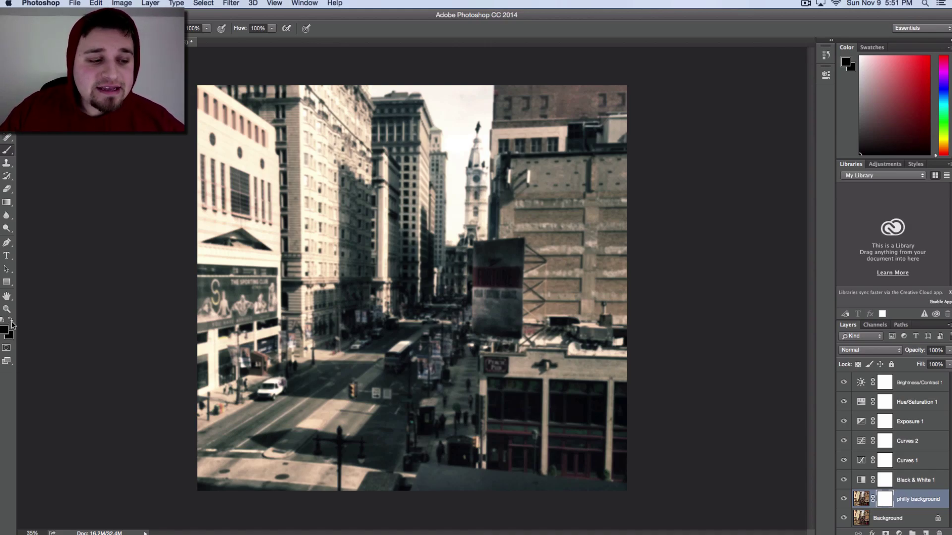
click(12, 322)
click(11, 323)
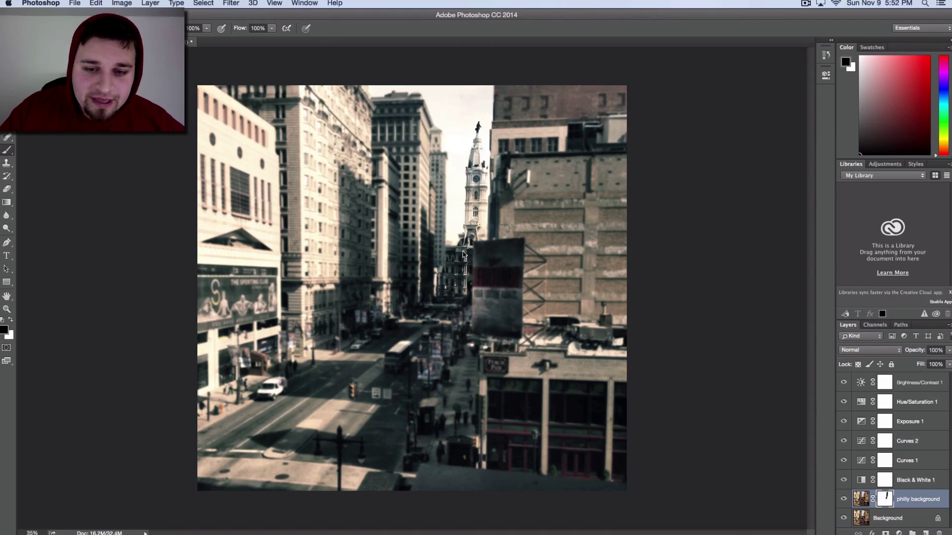
Paint black on the mask over the FORTUNE billboard and central street to restore sharpness.
drag(471, 253, 498, 326)
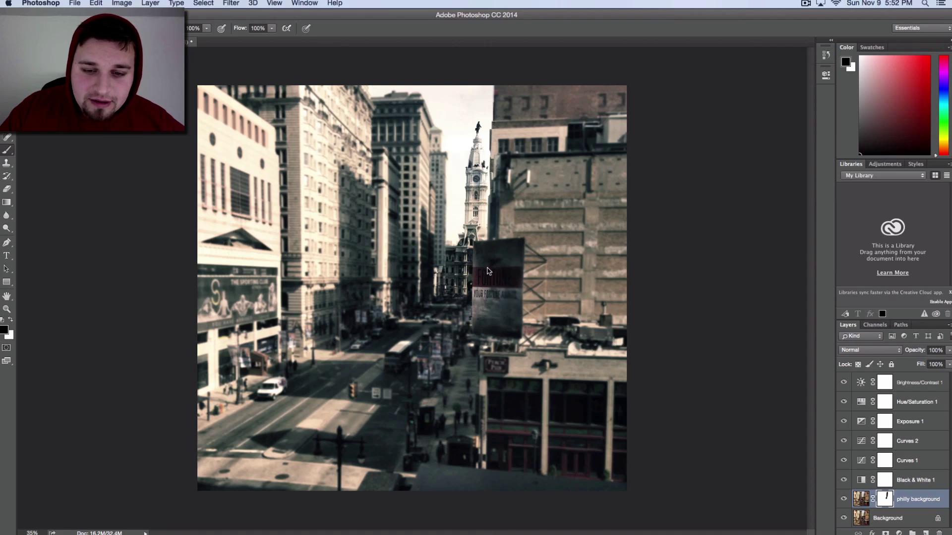
mouse_move(490, 291)
mouse_down()
mouse_move(494, 304)
mouse_move(483, 249)
mouse_up()
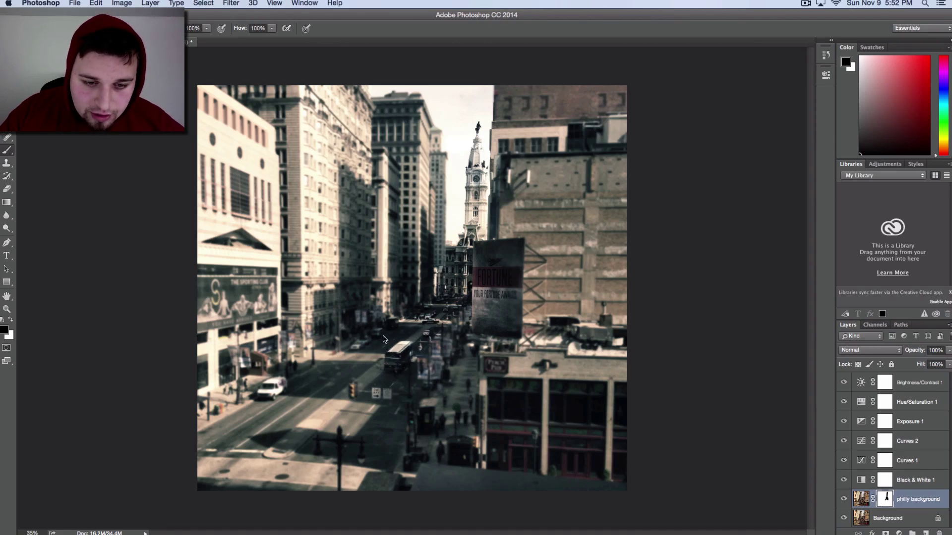
mouse_move(315, 391)
mouse_down()
mouse_move(345, 369)
mouse_move(339, 360)
mouse_move(344, 365)
mouse_move(315, 383)
mouse_move(283, 392)
mouse_move(216, 462)
mouse_up()
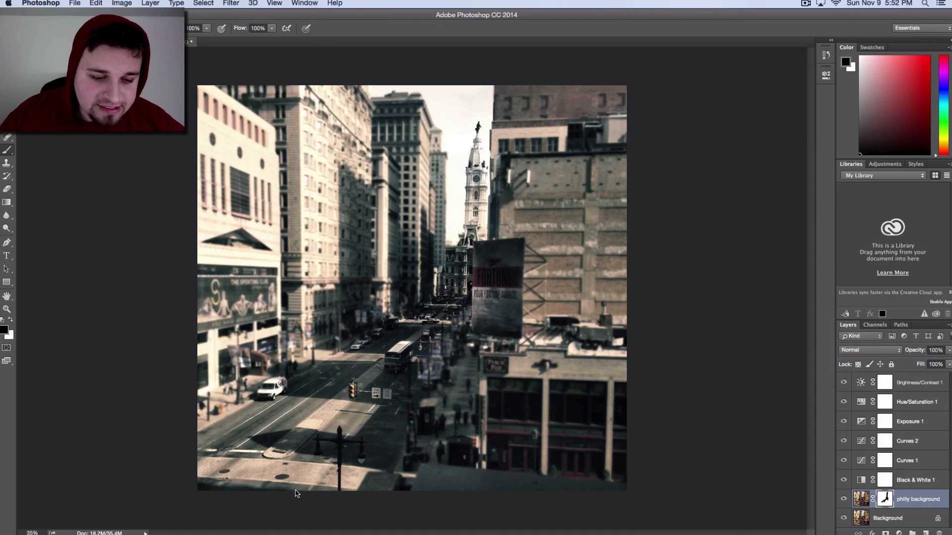
drag(375, 358, 428, 323)
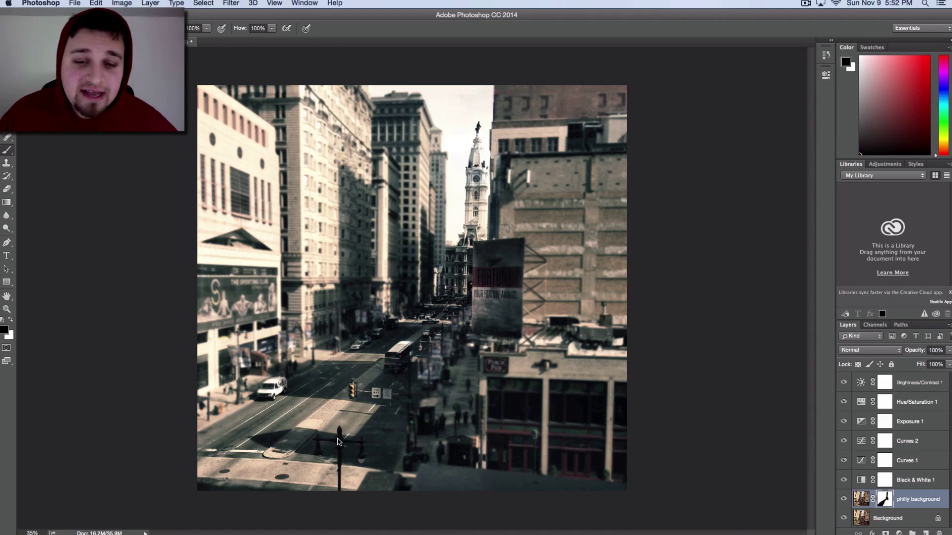
click(843, 499)
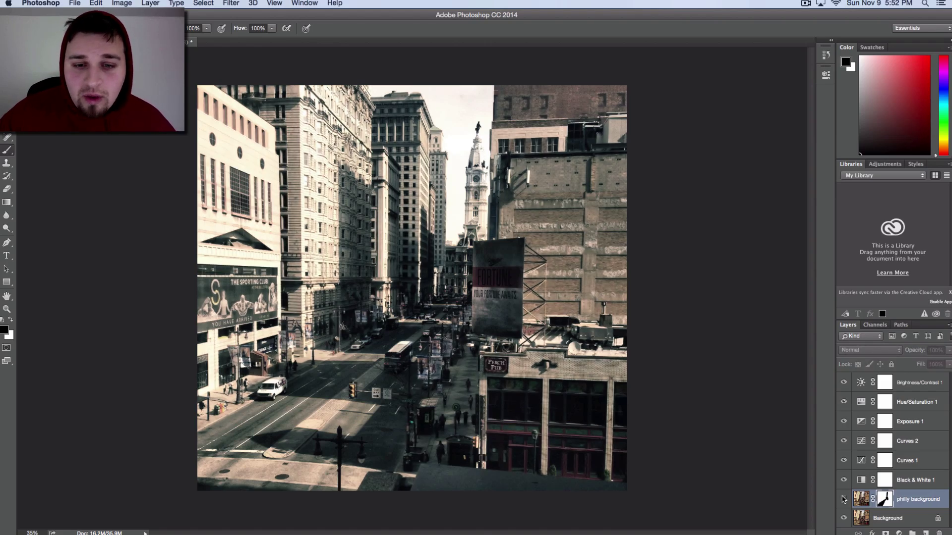
click(843, 499)
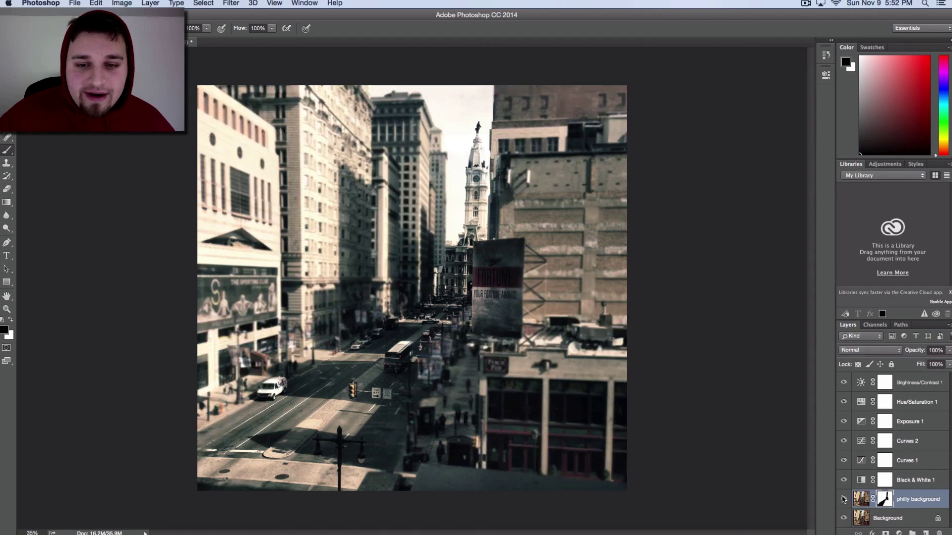
click(843, 499)
click(843, 499)
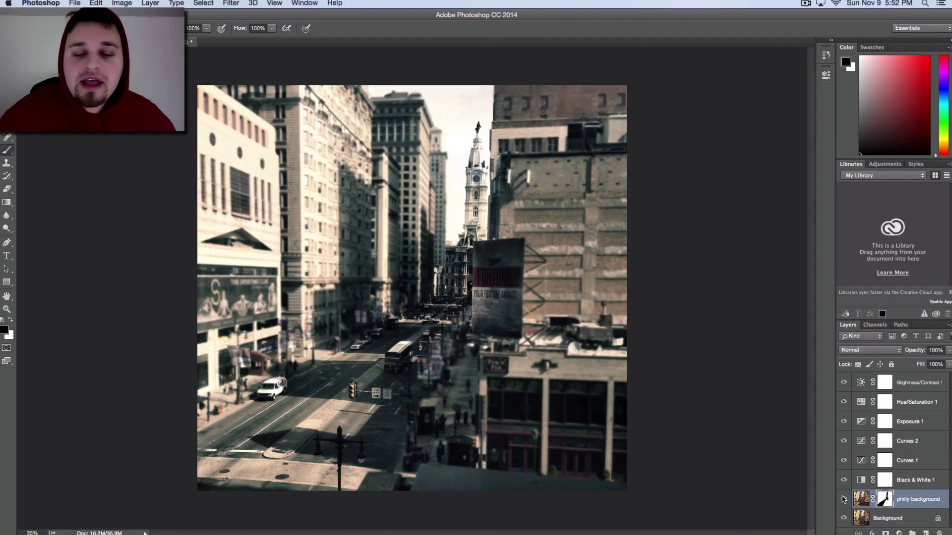